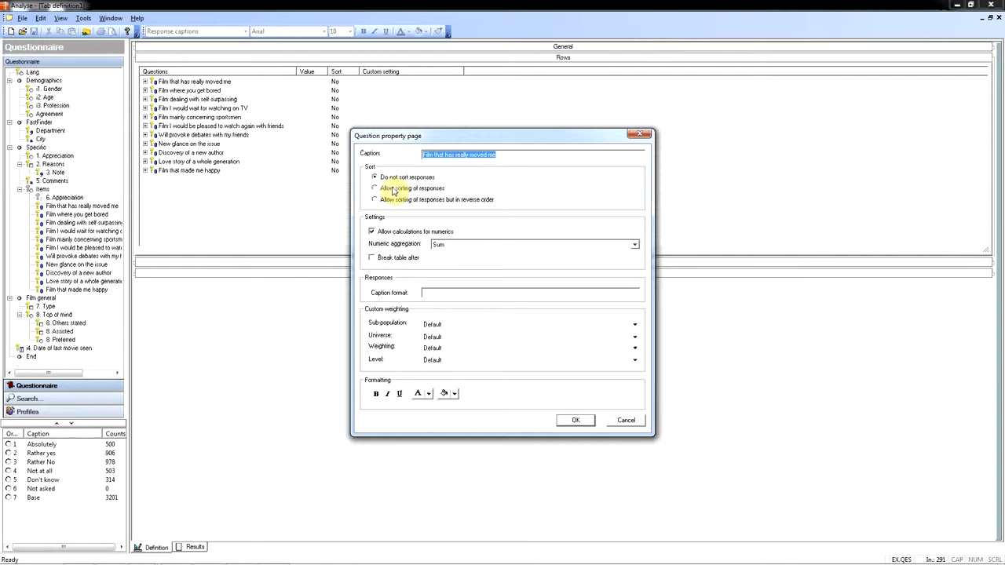
- Allow sorting of responses for the question "Film that has really moved me" and apply its properties
{"action": "left_click", "coordinate": [393, 190]}
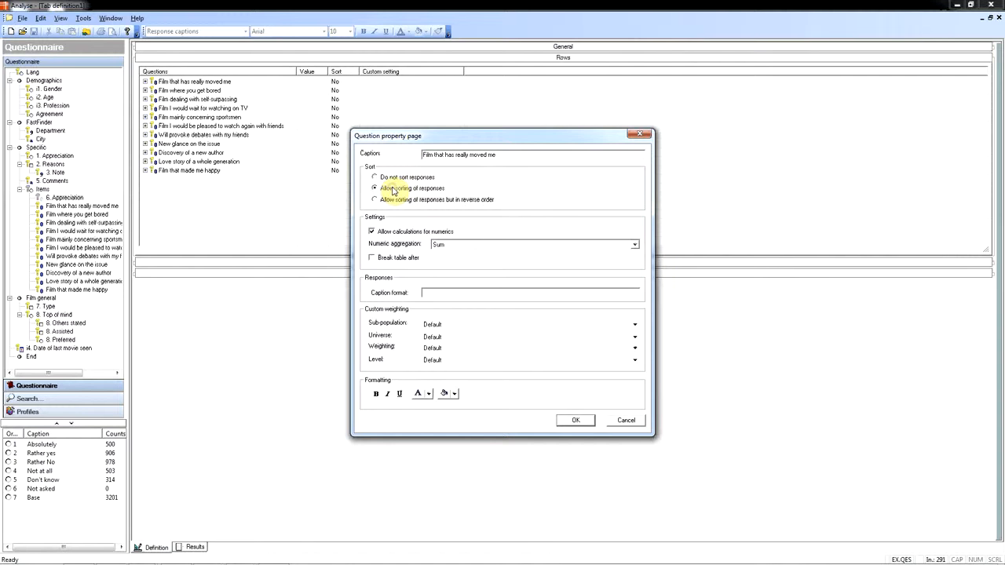
{"action": "left_click", "coordinate": [578, 421]}
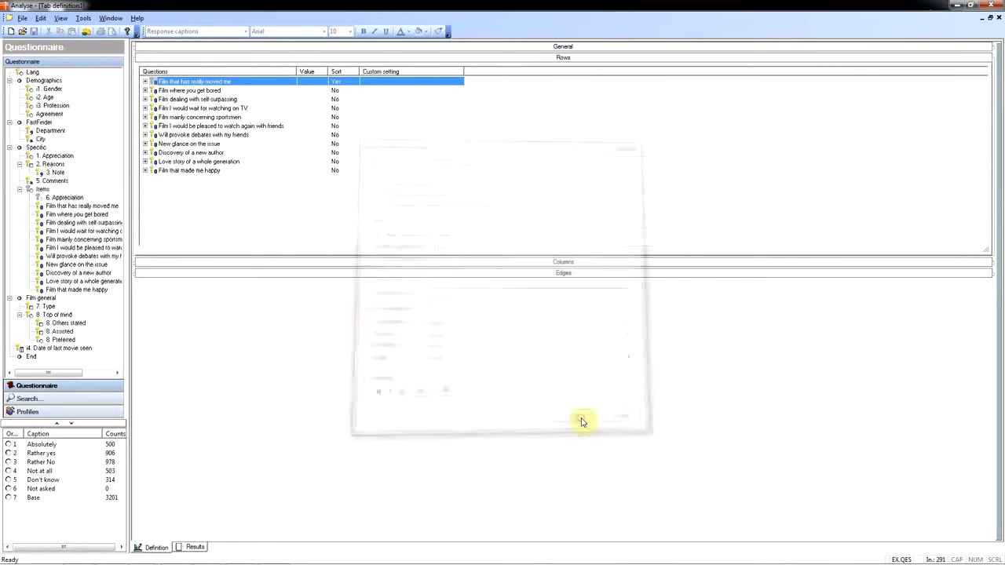
- Copy the question "Film that has really moved me" and paste its presentation onto all the other film questions in the rows
{"action": "right_click", "coordinate": [280, 83]}
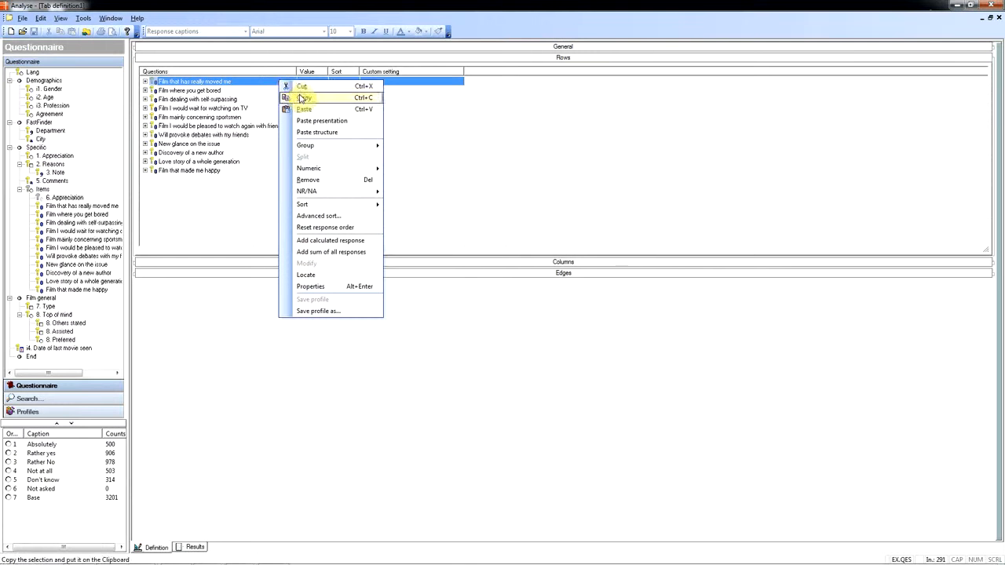
{"action": "left_click", "coordinate": [302, 97]}
{"action": "left_click", "coordinate": [278, 90]}
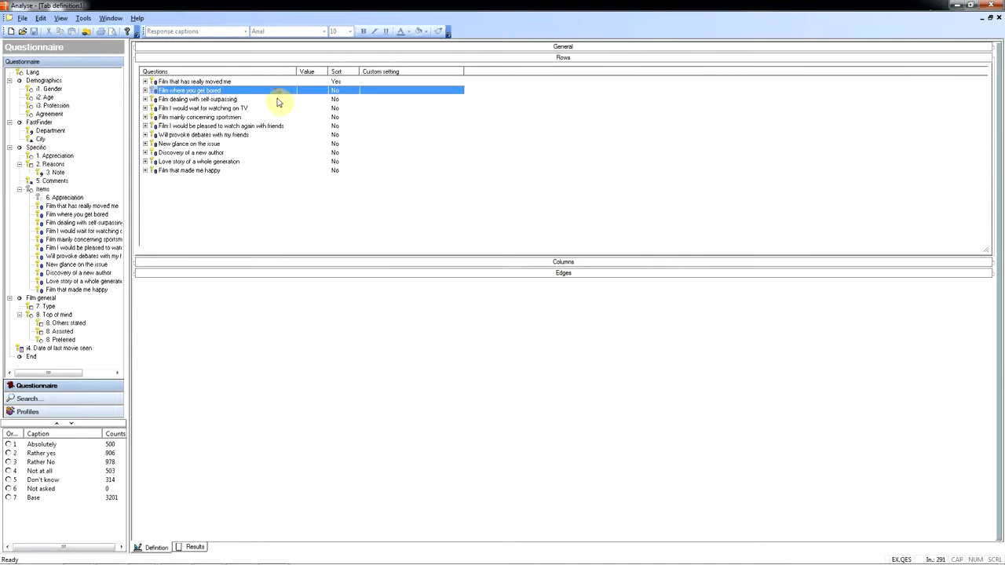
{"action": "left_click", "coordinate": [267, 171], "text": "shift"}
{"action": "right_click", "coordinate": [269, 172]}
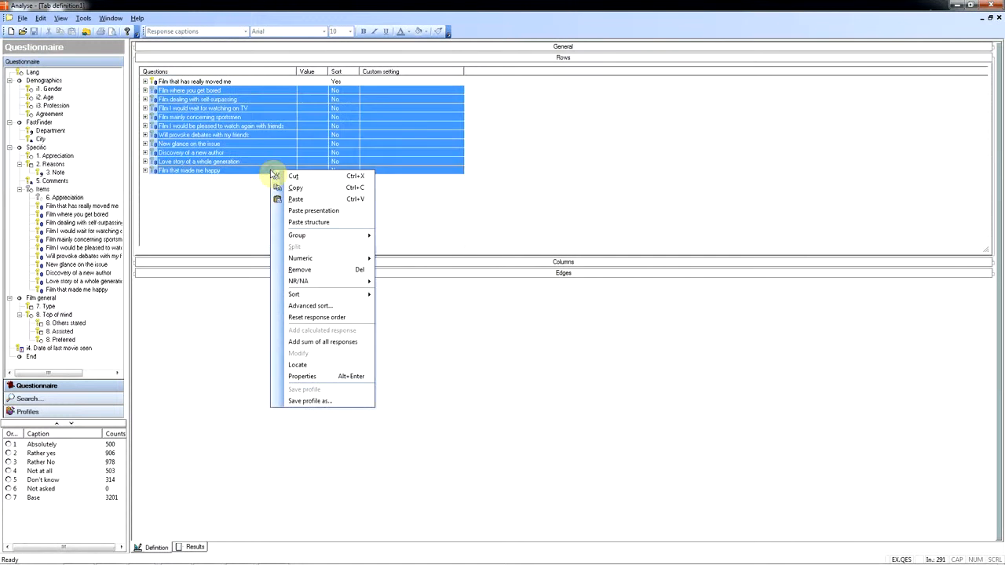
{"action": "left_click", "coordinate": [307, 211]}
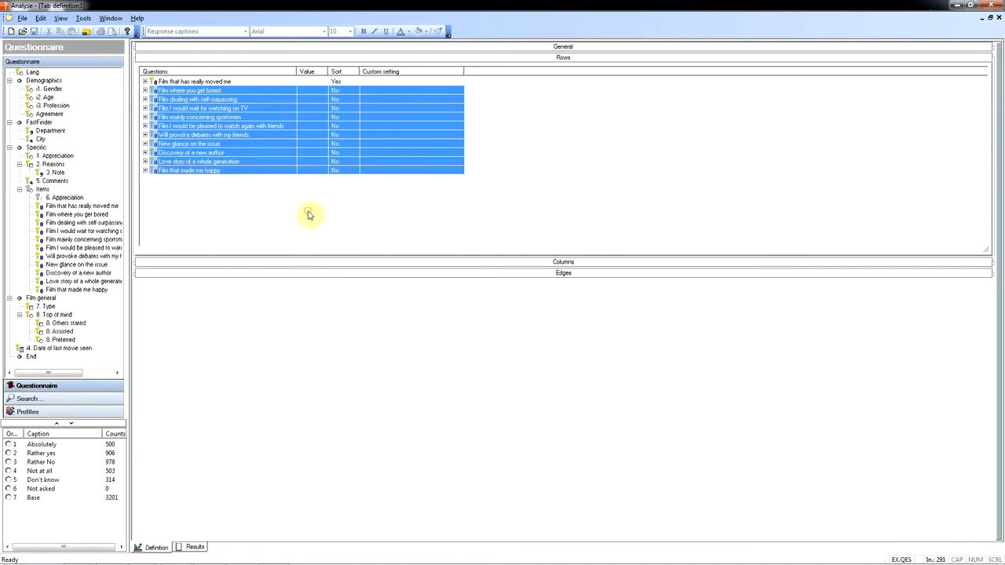
{"action": "left_click", "coordinate": [341, 83]}
{"action": "left_click", "coordinate": [342, 92]}
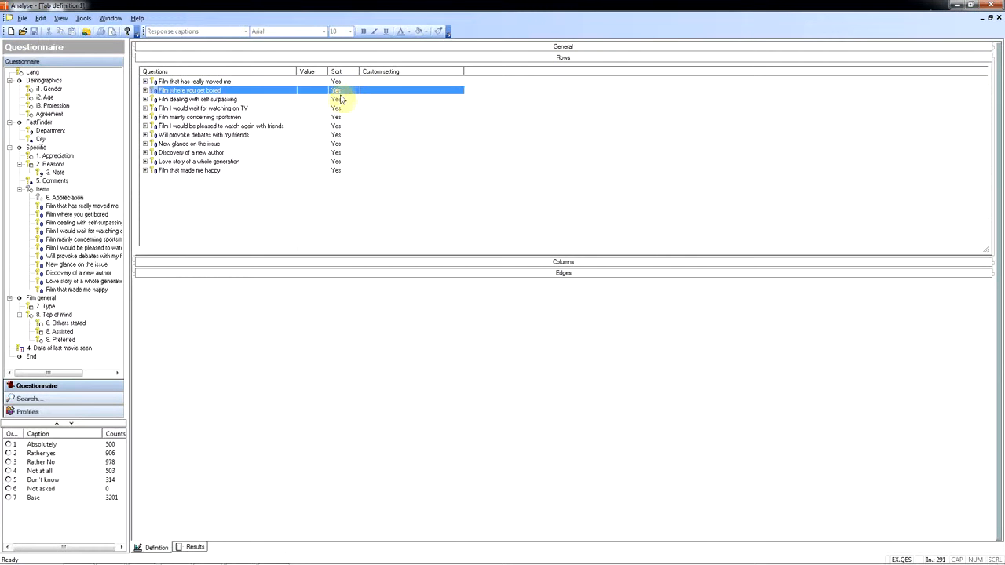
{"action": "left_click", "coordinate": [341, 100]}
{"action": "left_click", "coordinate": [342, 109]}
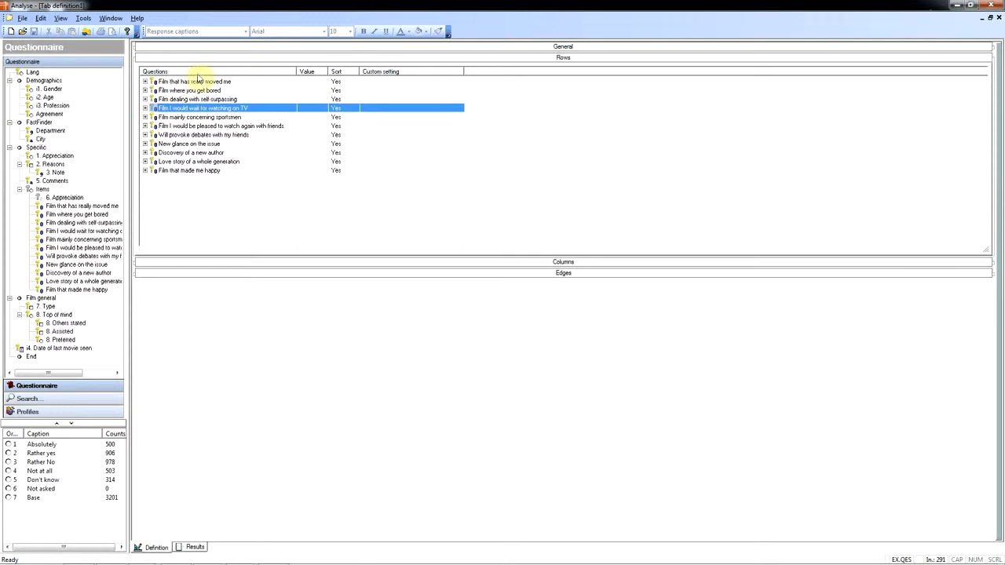
- Expand "Film that has really moved me" and allow sorting for its "Don't know" response
{"action": "left_click", "coordinate": [145, 82]}
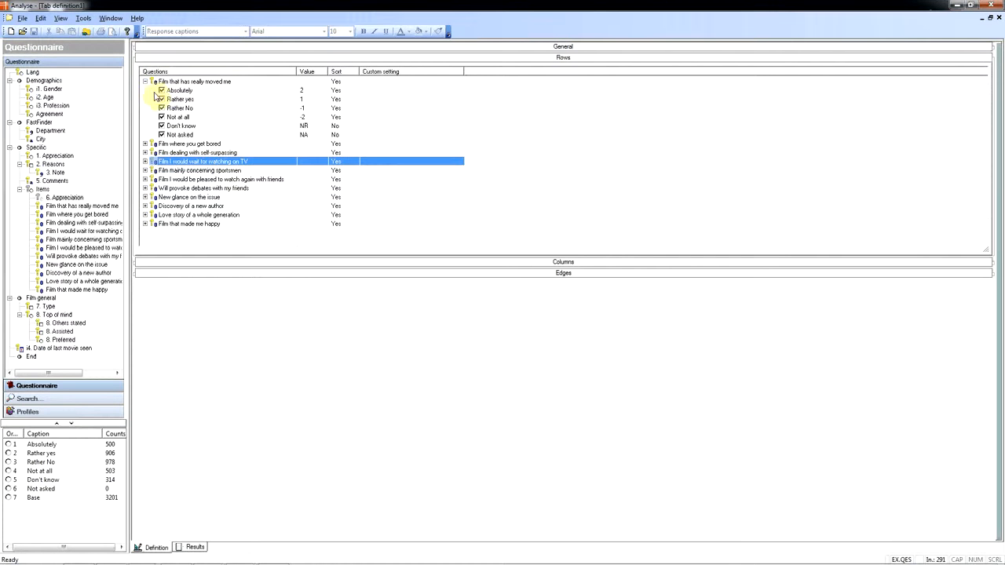
{"action": "left_click", "coordinate": [342, 127]}
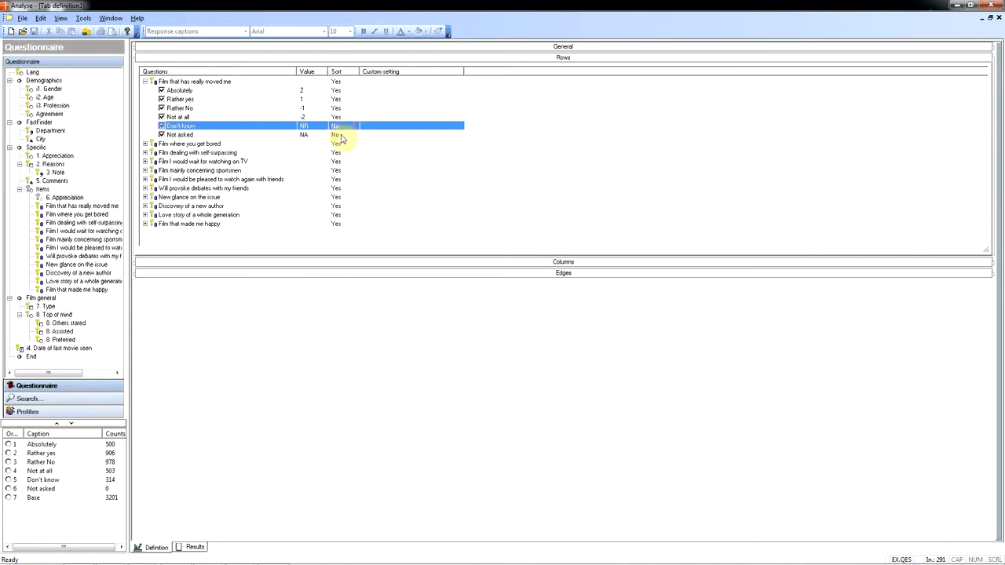
{"action": "left_click", "coordinate": [341, 134]}
{"action": "left_click", "coordinate": [342, 127]}
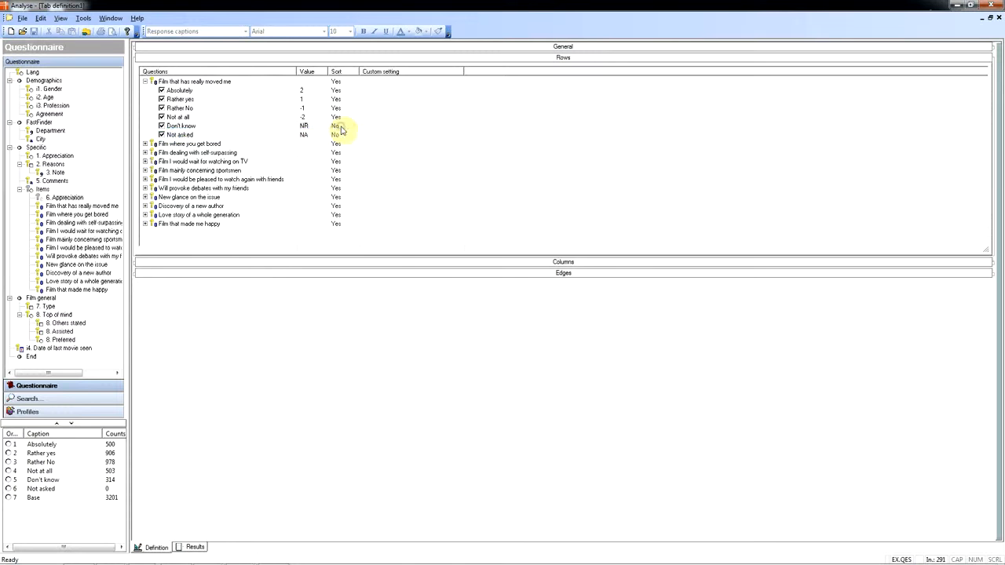
{"action": "right_click", "coordinate": [340, 126]}
{"action": "left_click", "coordinate": [393, 333]}
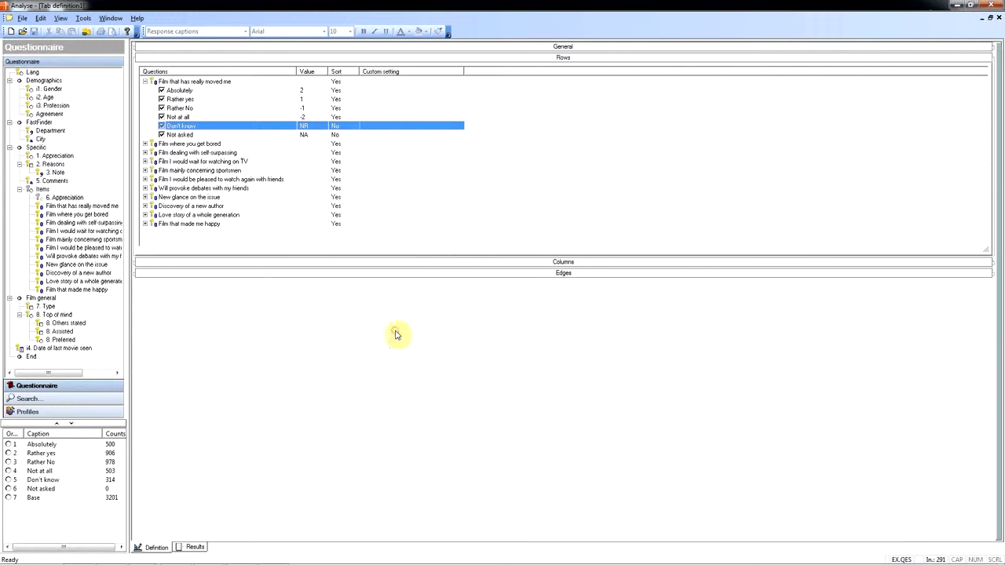
{"action": "left_click", "coordinate": [396, 190]}
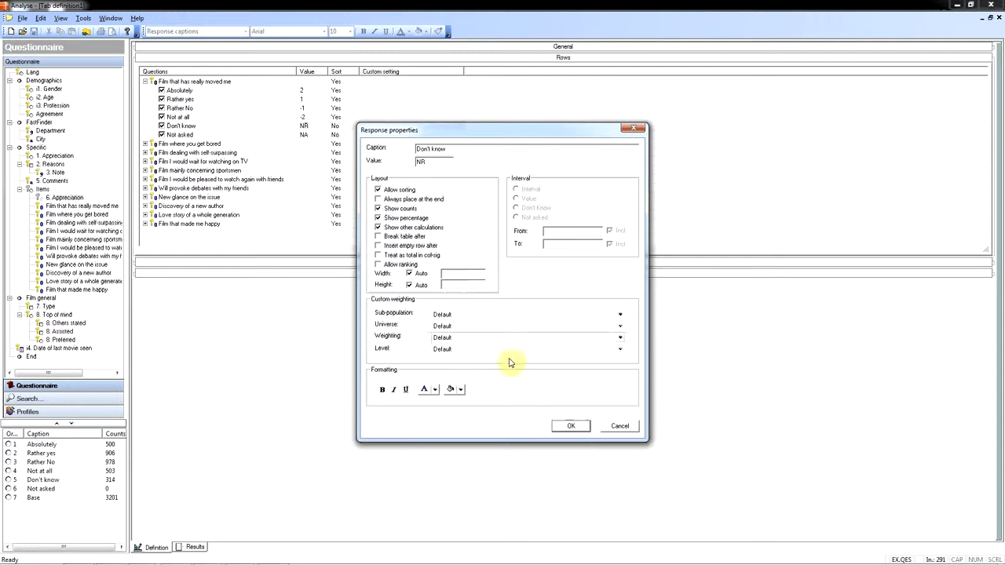
{"action": "left_click", "coordinate": [572, 426]}
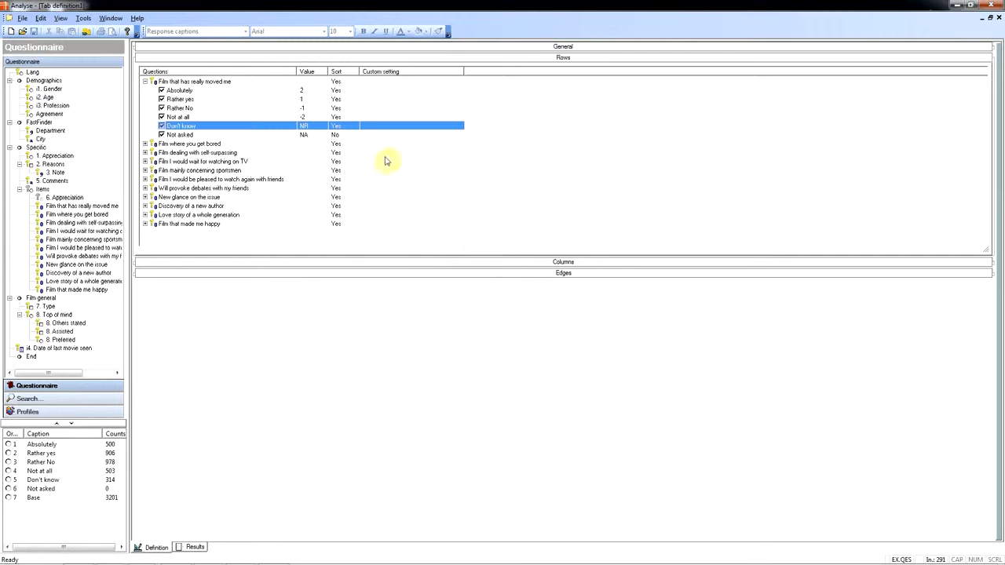
- Allow sorting for the "Not asked" response of "Film that has really moved me"
{"action": "left_click", "coordinate": [338, 135]}
{"action": "right_click", "coordinate": [338, 135]}
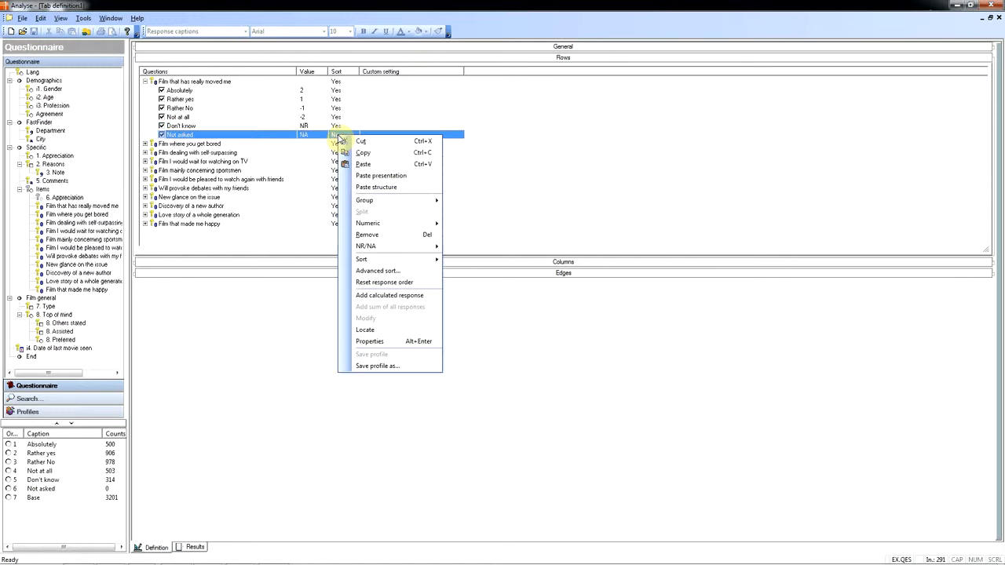
{"action": "left_click", "coordinate": [382, 342]}
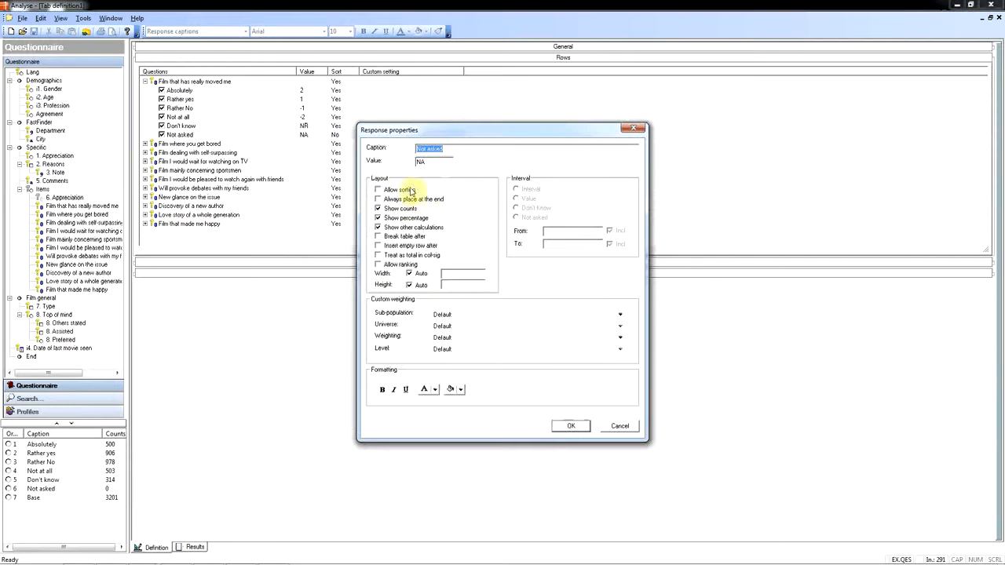
{"action": "left_click", "coordinate": [398, 190]}
{"action": "left_click", "coordinate": [570, 425]}
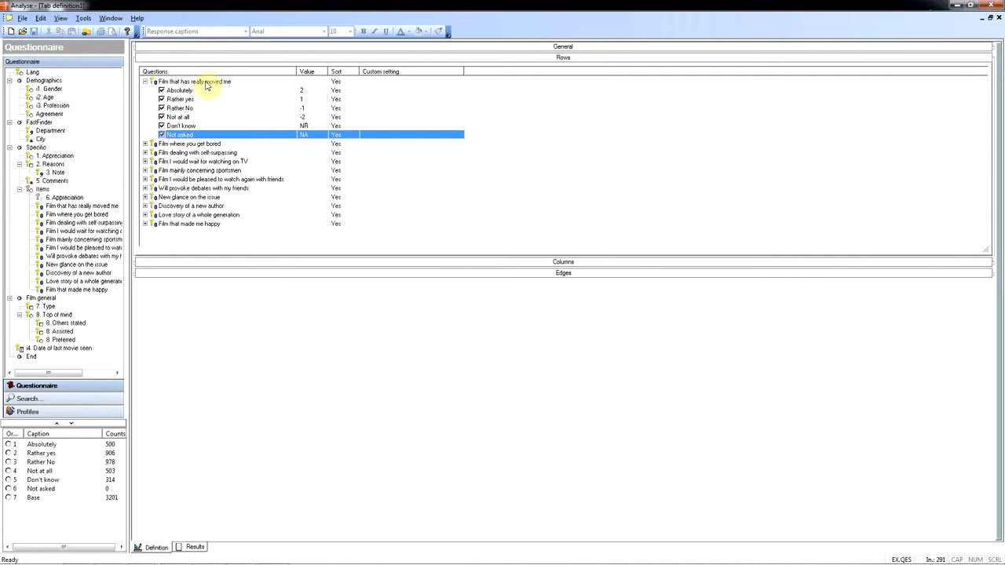
- Paste the presentation of "Film that has really moved me" onto the other film questions and check the response sorting under "Film where you get bored"
{"action": "right_click", "coordinate": [207, 84]}
{"action": "left_click", "coordinate": [222, 100]}
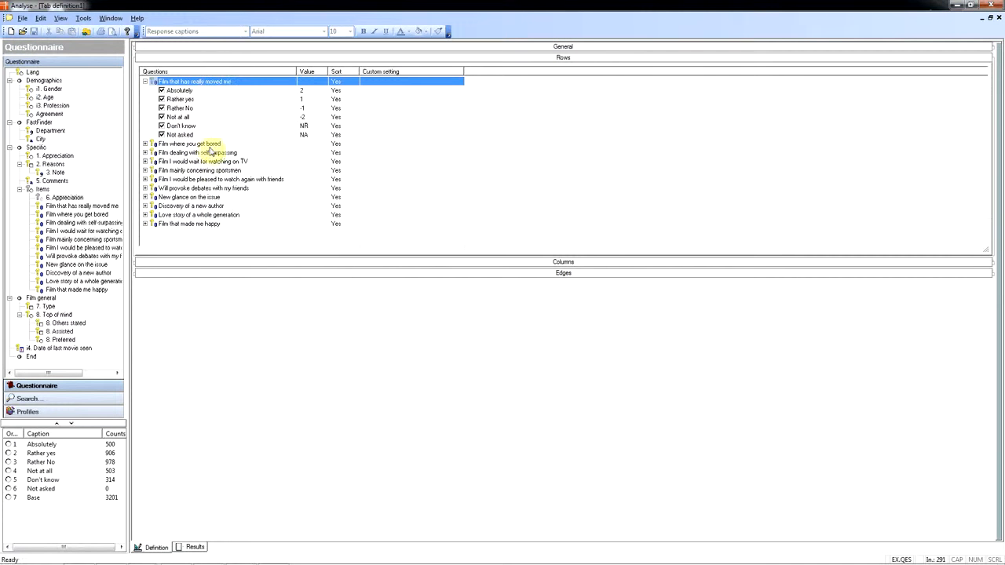
{"action": "left_click", "coordinate": [209, 144]}
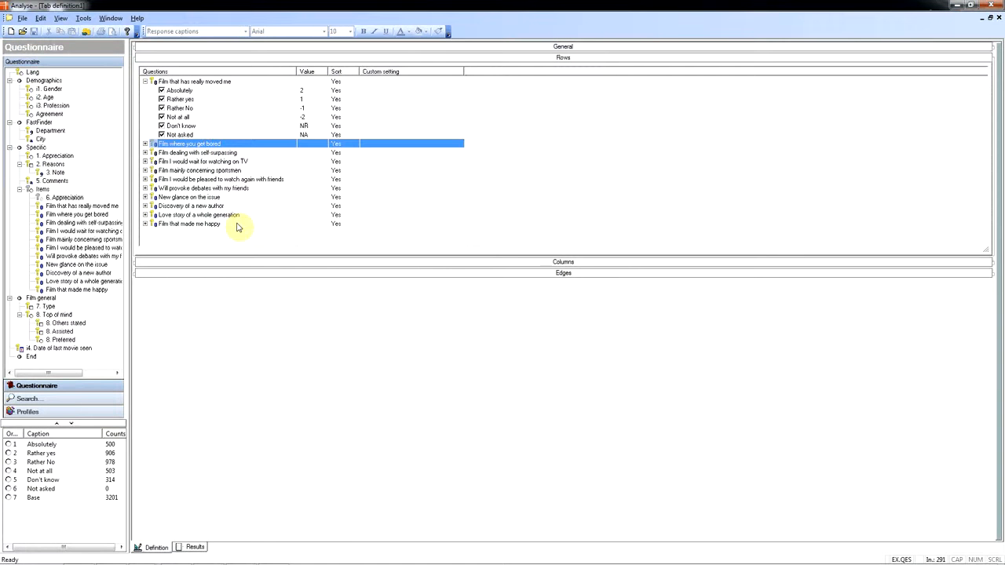
{"action": "left_click", "coordinate": [238, 225], "text": "shift"}
{"action": "right_click", "coordinate": [237, 225]}
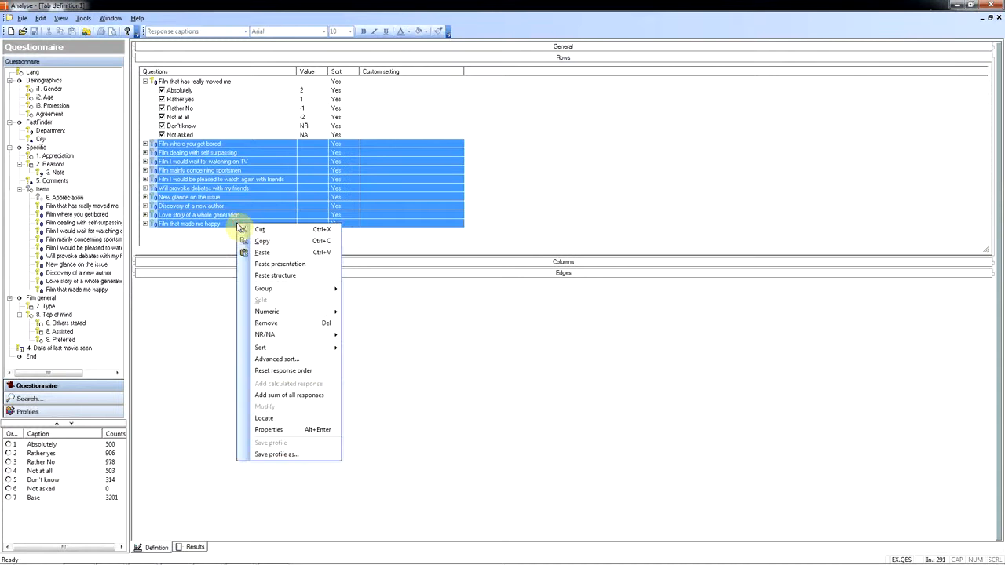
{"action": "left_click", "coordinate": [286, 267]}
{"action": "left_click", "coordinate": [145, 145]}
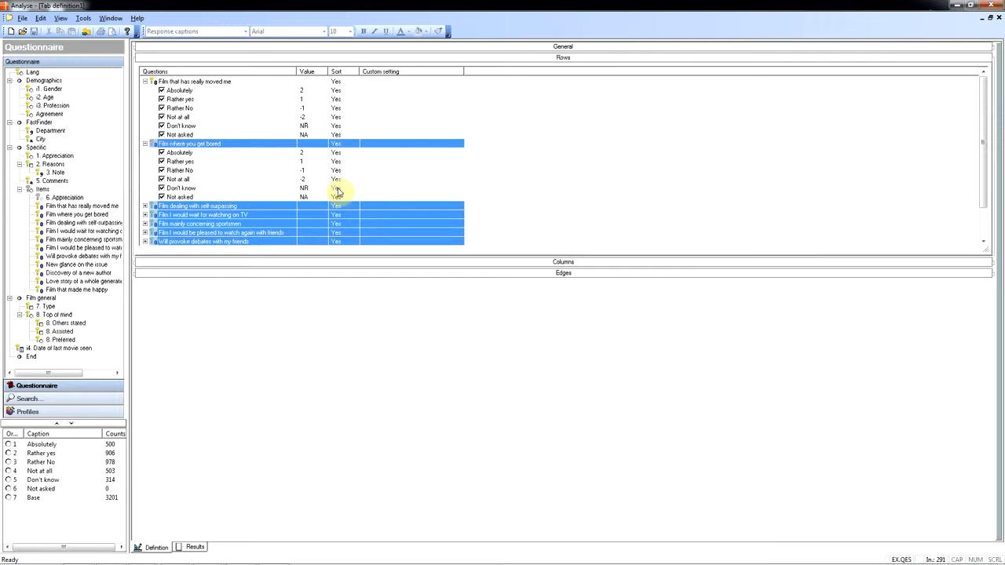
{"action": "left_click", "coordinate": [146, 145]}
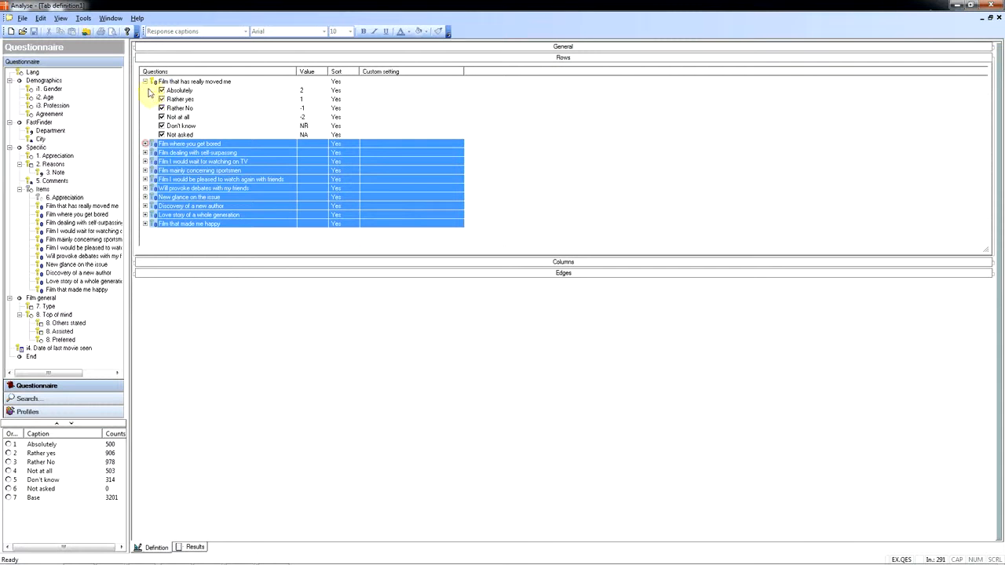
{"action": "left_click", "coordinate": [144, 82]}
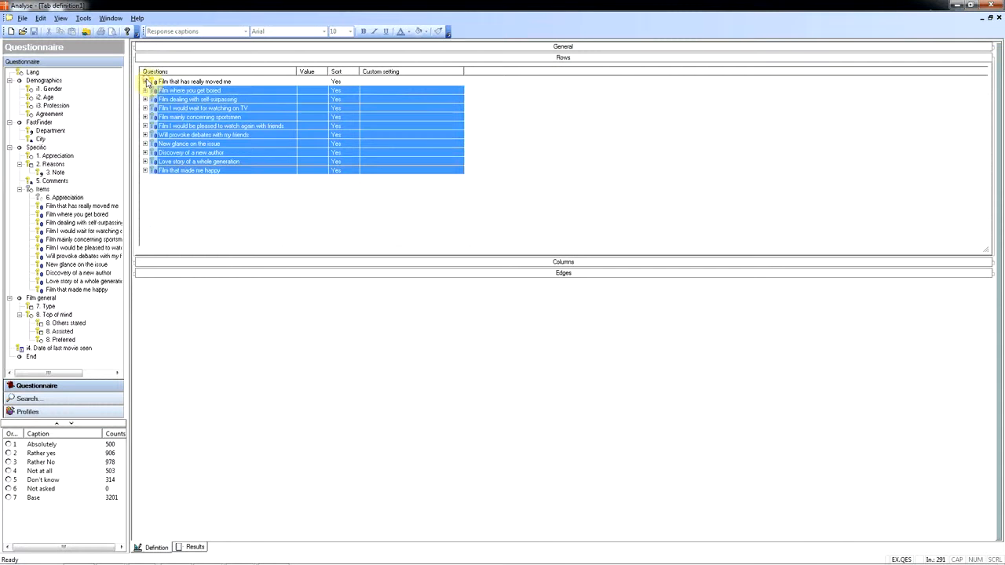
- Remove all the film questions from the rows of the tab definition
{"action": "left_click", "coordinate": [192, 82], "text": "ctrl"}
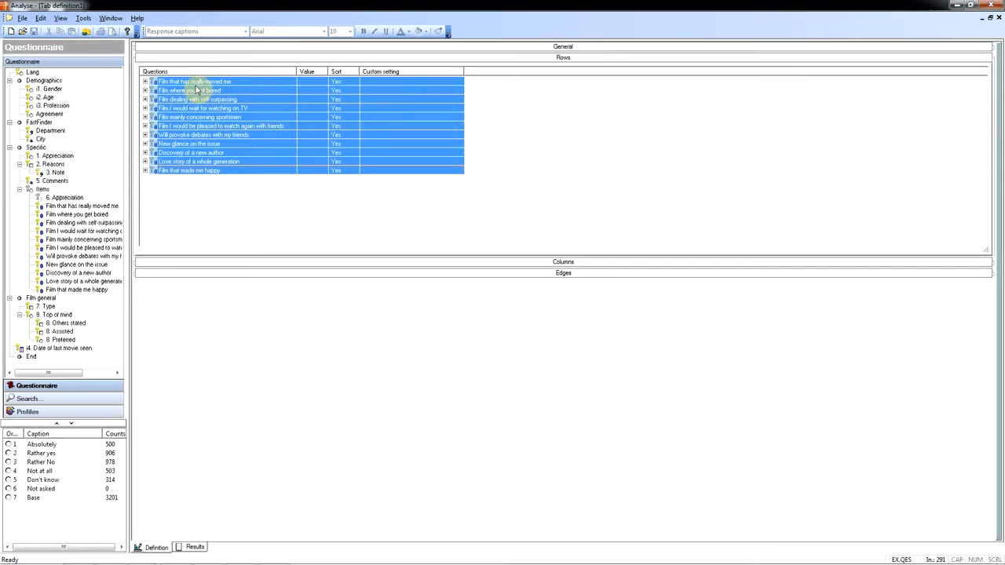
{"action": "right_click", "coordinate": [196, 89]}
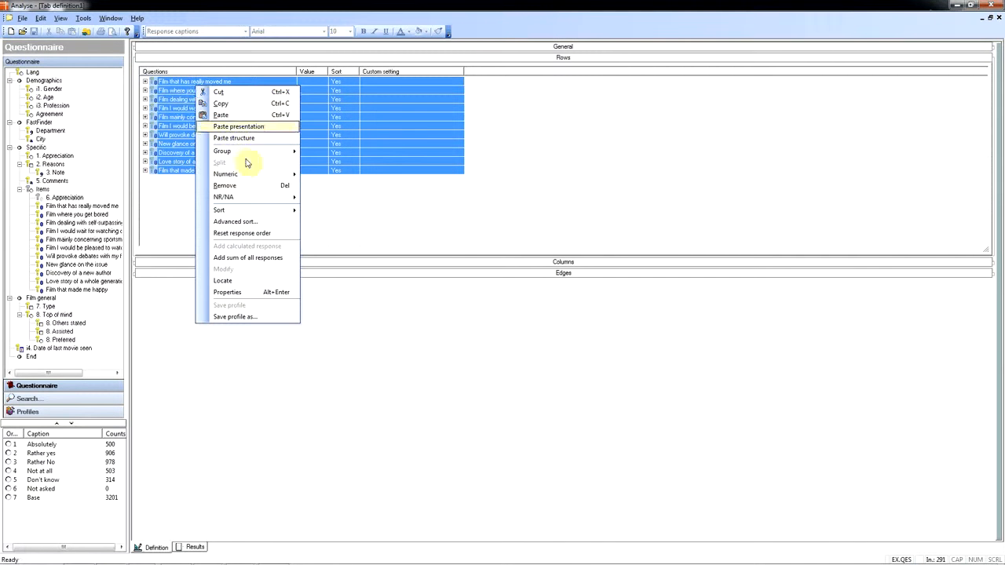
{"action": "left_click", "coordinate": [261, 192]}
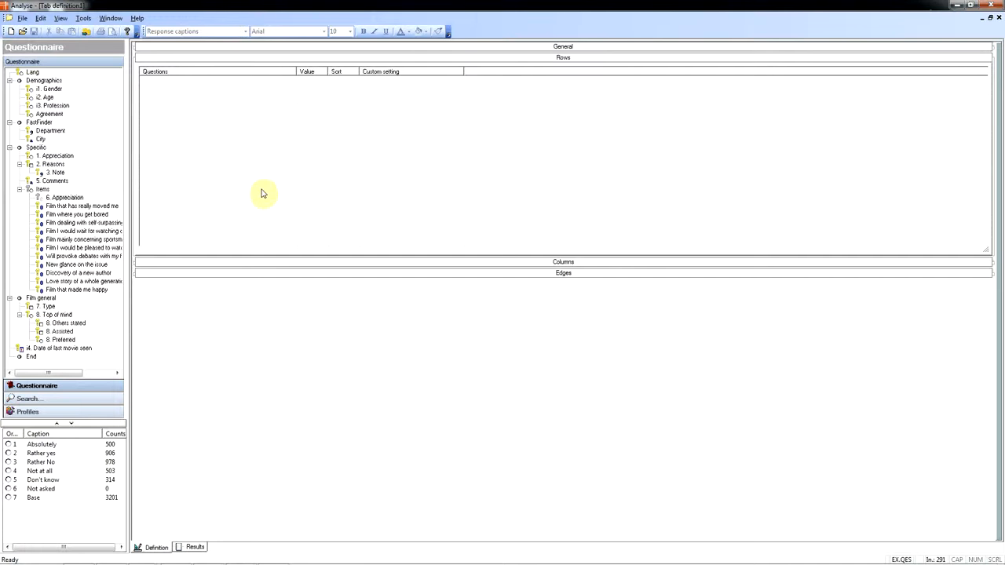
- Set the "Sort question (by default)" option for adding questions to Yes
{"action": "left_click", "coordinate": [83, 18]}
{"action": "left_click", "coordinate": [103, 55]}
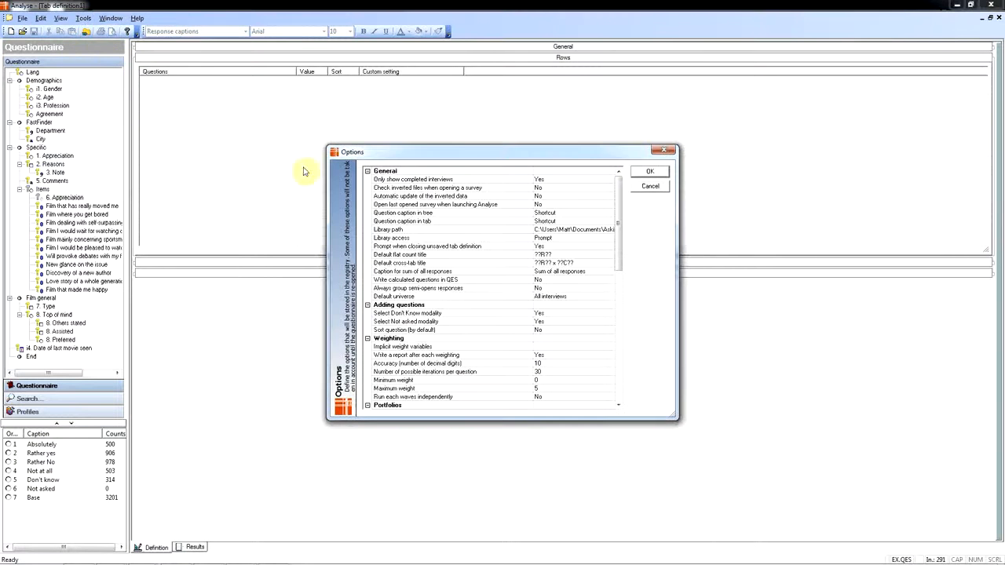
{"action": "left_click", "coordinate": [557, 329]}
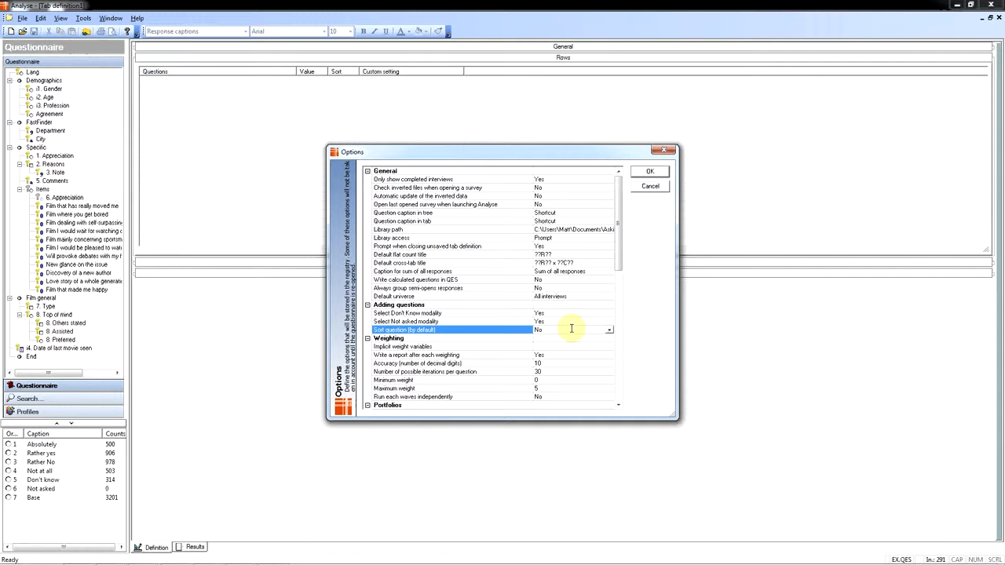
{"action": "left_click", "coordinate": [609, 331]}
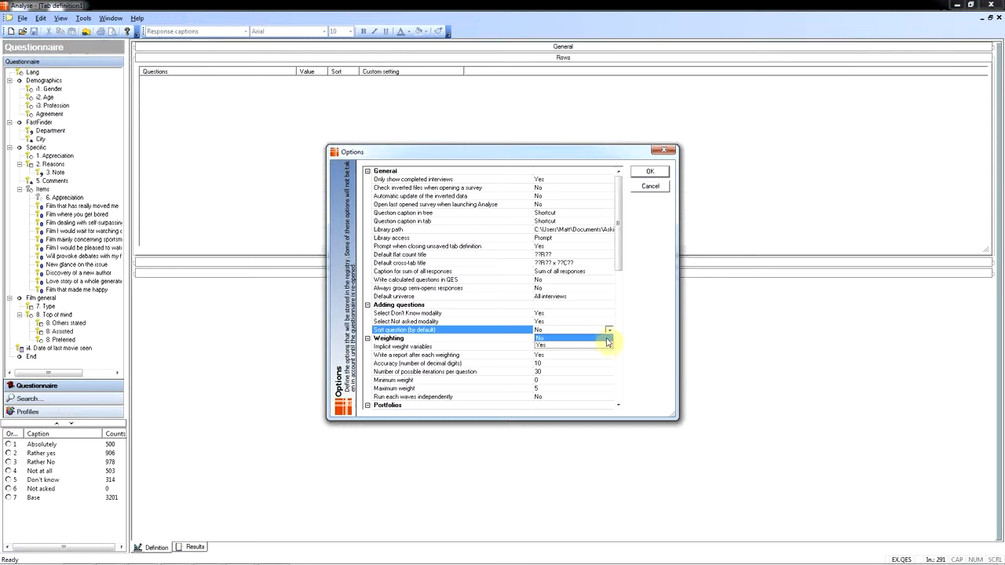
{"action": "left_click", "coordinate": [607, 347]}
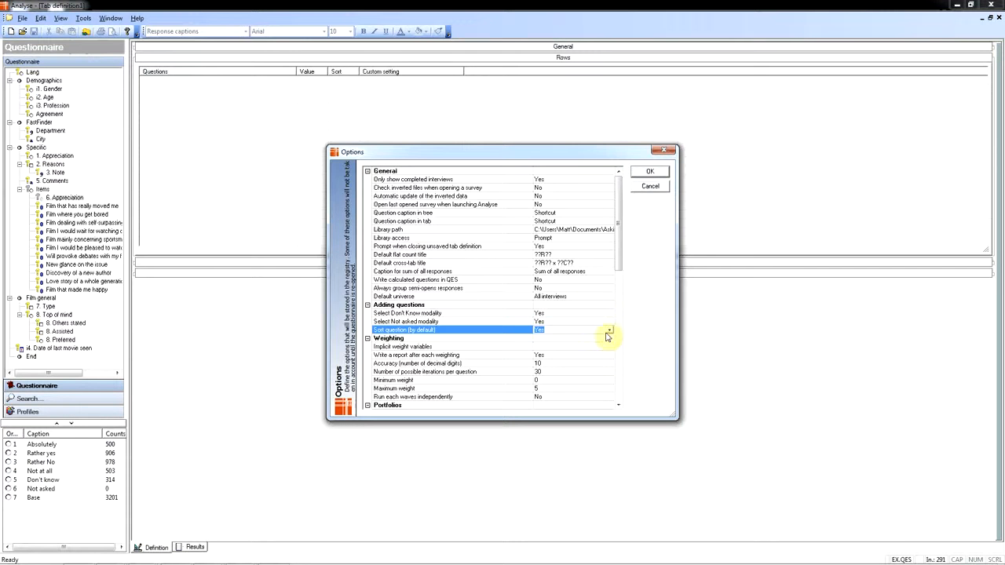
{"action": "left_click", "coordinate": [653, 172]}
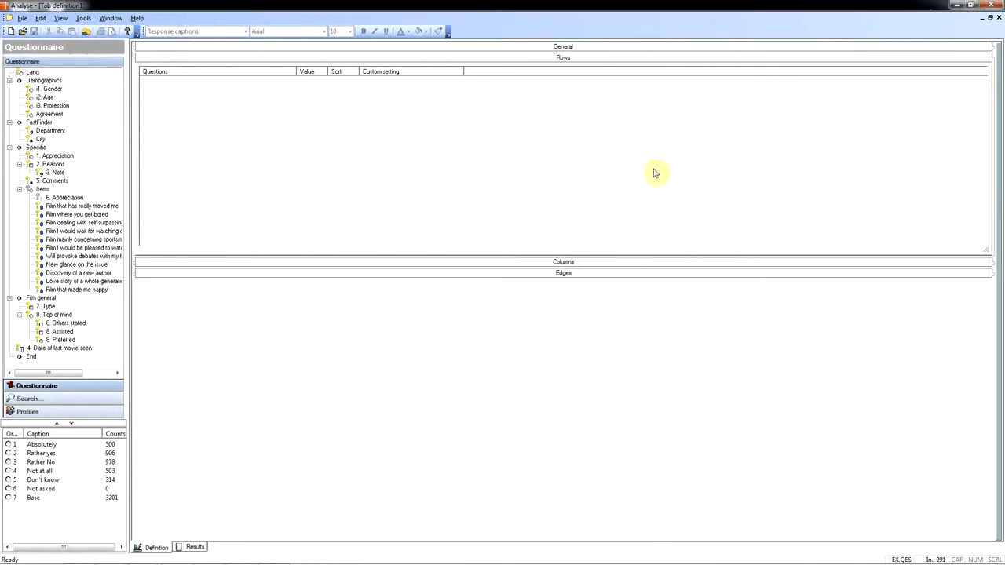
- Add the question "6. Appreciation" from the questionnaire to the rows of the tab definition
{"action": "left_click_drag", "start_coordinate": [78, 200], "coordinate": [157, 81]}
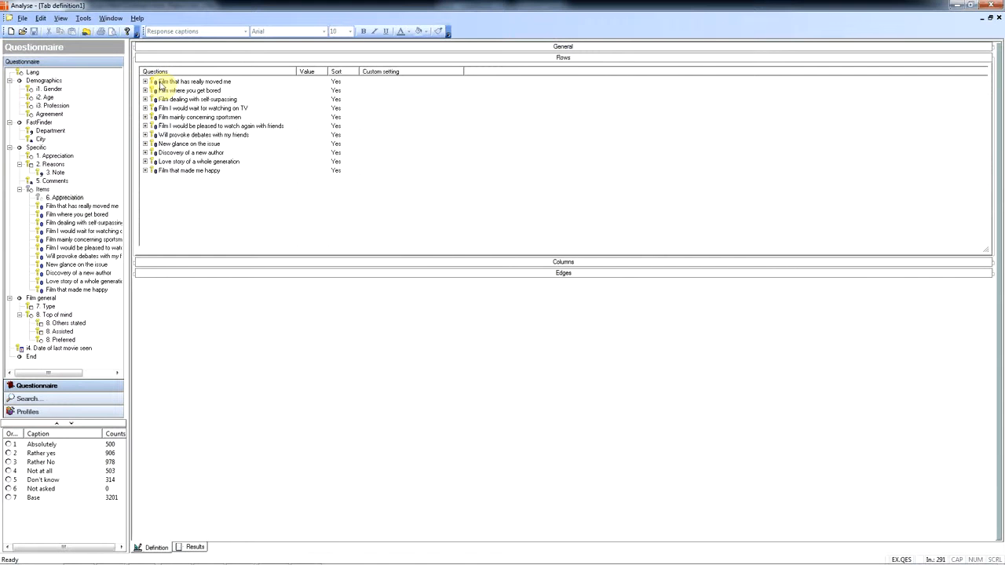
- Review the Sort setting of each film question in the rows
{"action": "left_click", "coordinate": [344, 83]}
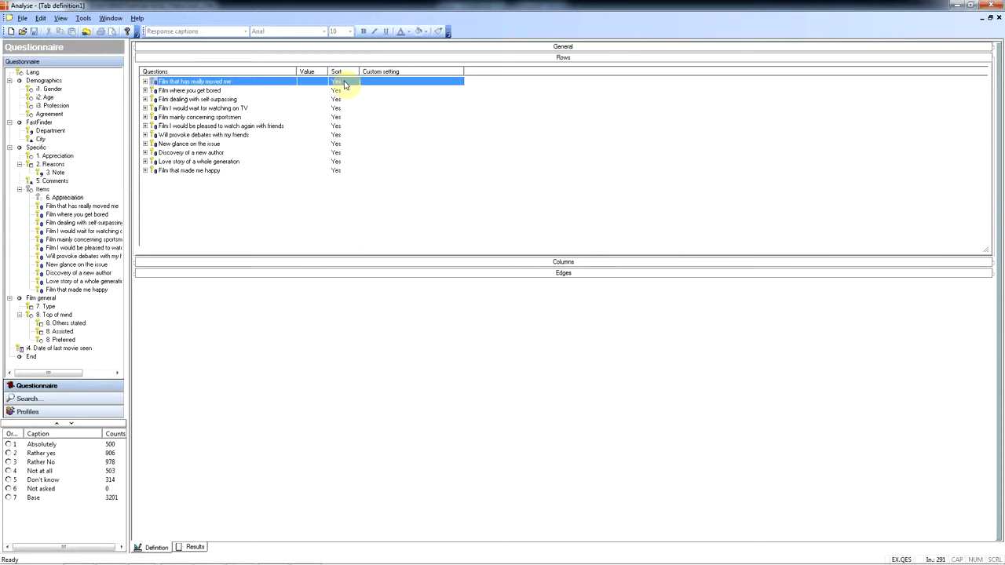
{"action": "key", "text": "Down"}
{"action": "key", "text": "Down"}
{"action": "key", "text": "Down"}
{"action": "key", "text": "Down"}
{"action": "key", "text": "Down"}
{"action": "key", "text": "Down"}
{"action": "key", "text": "Down"}
{"action": "key", "text": "Down"}
{"action": "key", "text": "Down"}
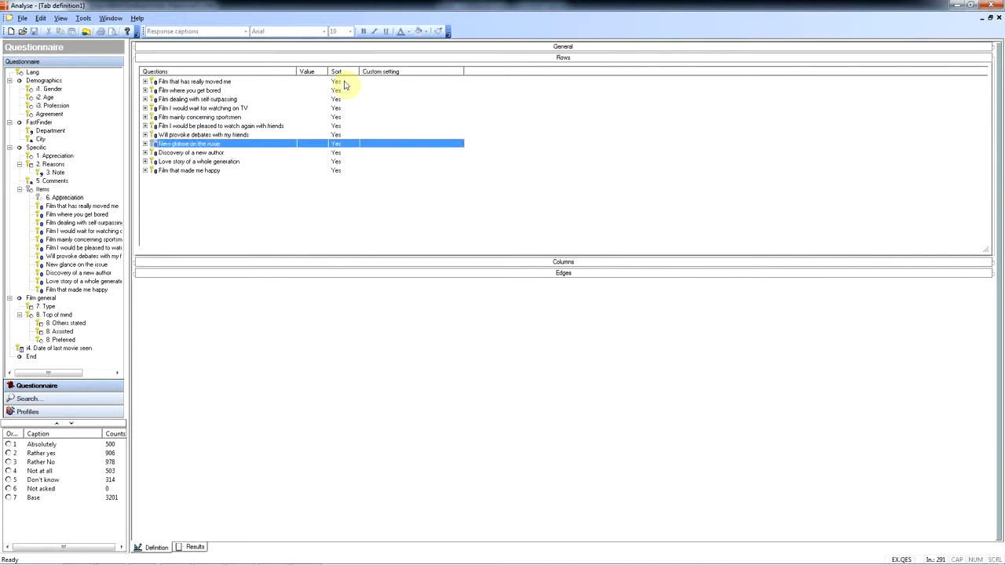
{"action": "key", "text": "Down"}
{"action": "key", "text": "Up"}
{"action": "key", "text": "Up"}
{"action": "key", "text": "Up"}
{"action": "key", "text": "Up"}
{"action": "key", "text": "Up"}
{"action": "key", "text": "Up"}
{"action": "key", "text": "Up"}
{"action": "key", "text": "Up"}
{"action": "key", "text": "Up"}
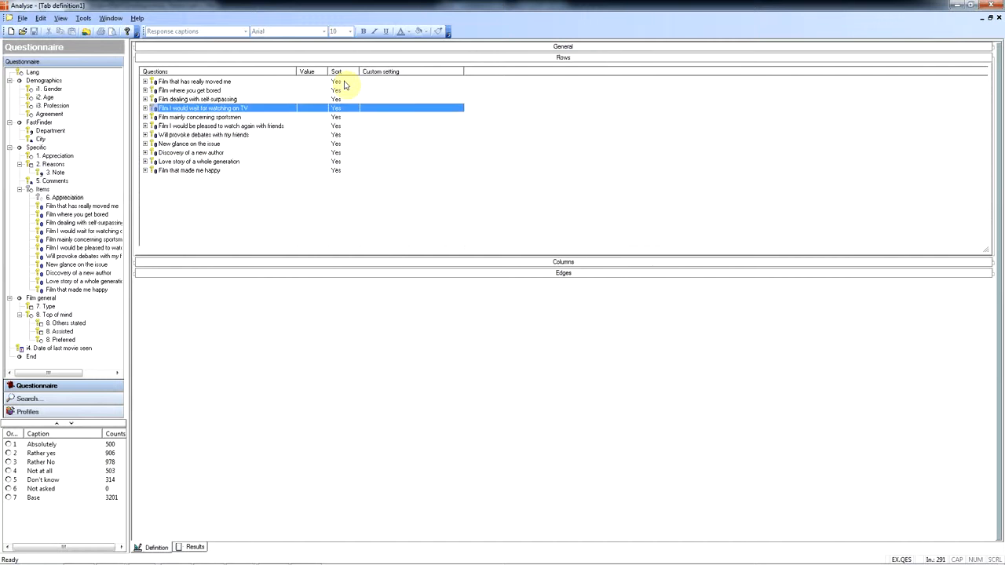
- Check the Sort setting of each response under "Film that has really moved me", including "Don't know"
{"action": "key", "text": "Up"}
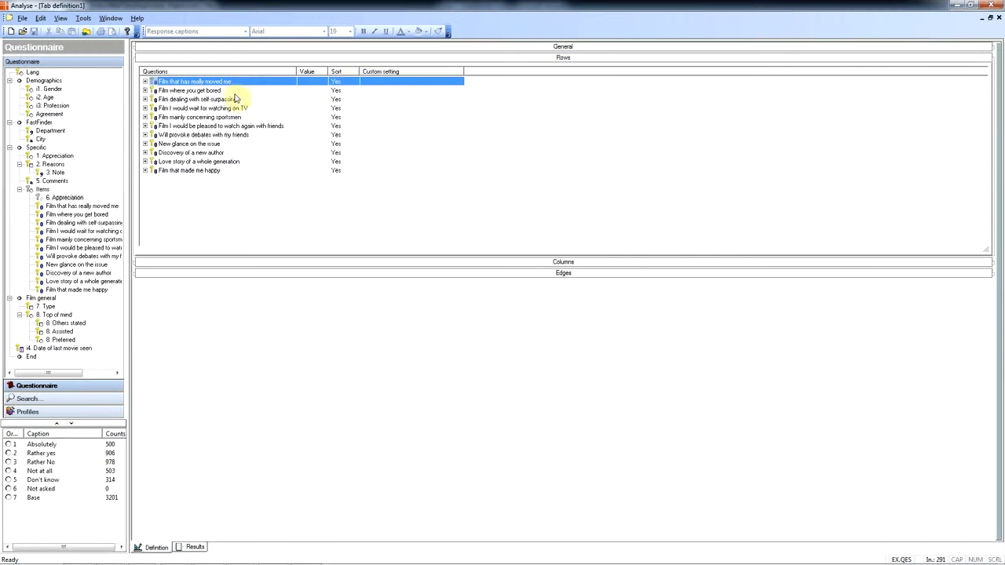
{"action": "left_click", "coordinate": [146, 82]}
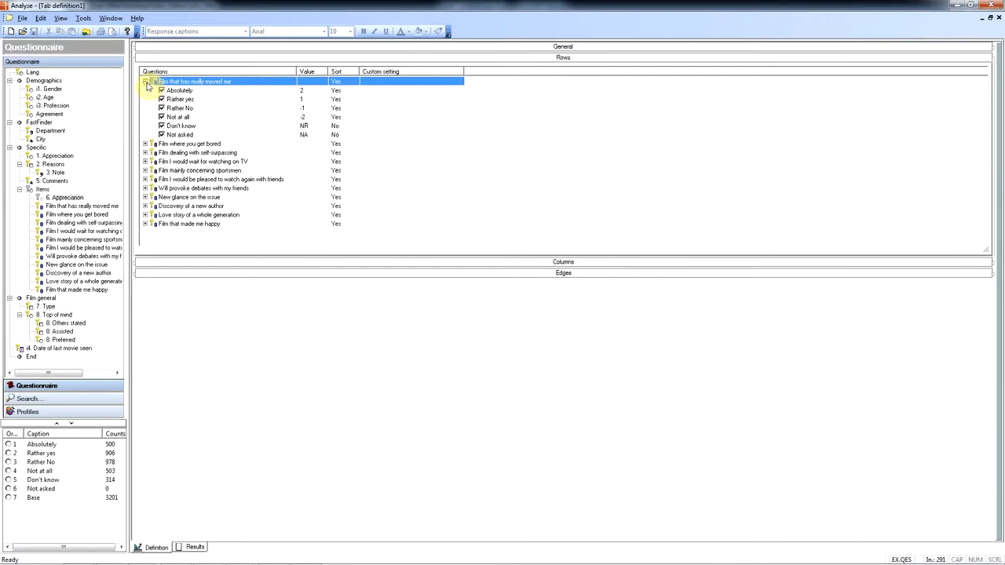
{"action": "left_click", "coordinate": [343, 129]}
{"action": "right_click", "coordinate": [343, 129]}
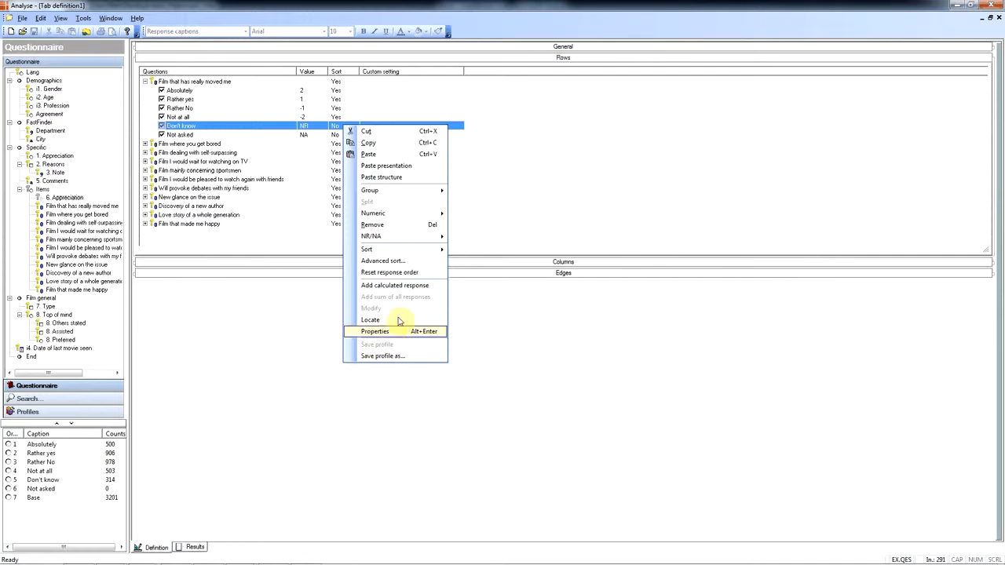
{"action": "left_click", "coordinate": [475, 167]}
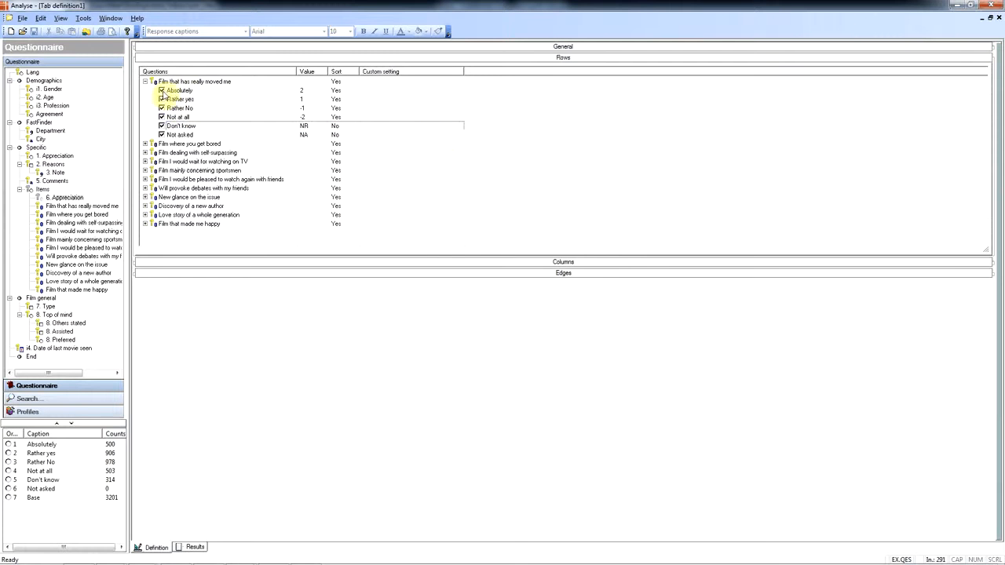
{"action": "left_click", "coordinate": [145, 82]}
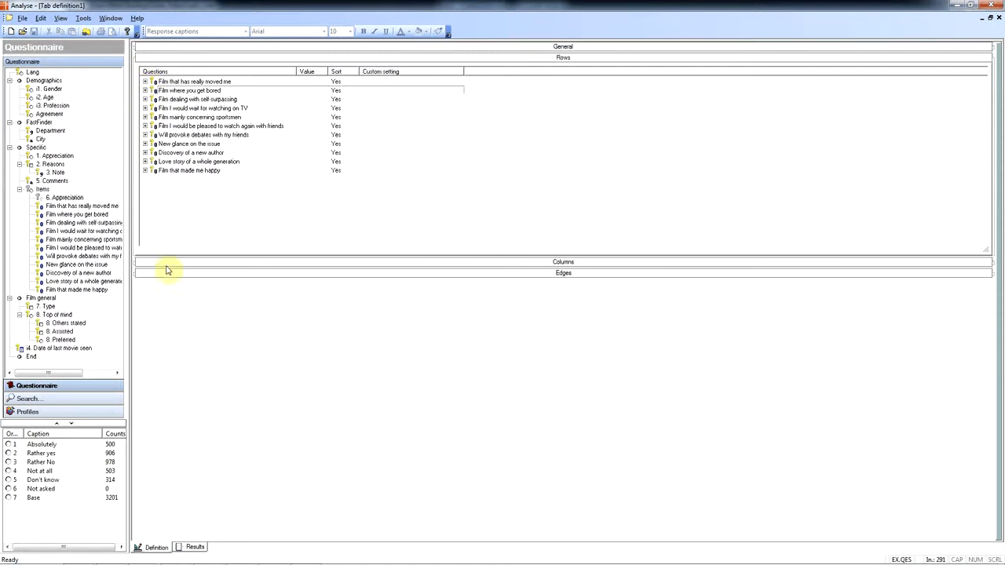
- Compare the response order of "Film that has really moved me" in the results with the response order in the questionnaire
{"action": "left_click", "coordinate": [195, 548]}
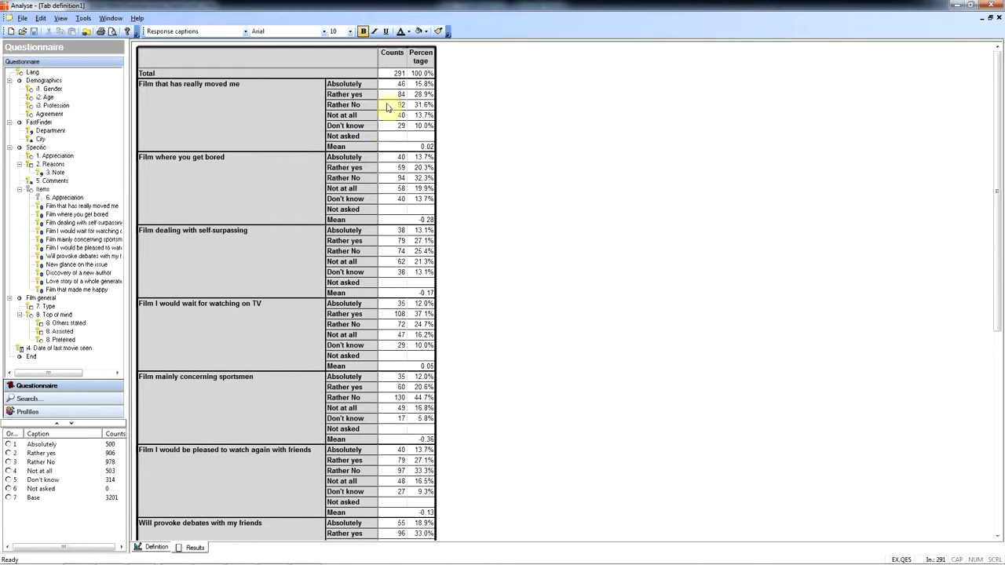
{"action": "left_click", "coordinate": [423, 91]}
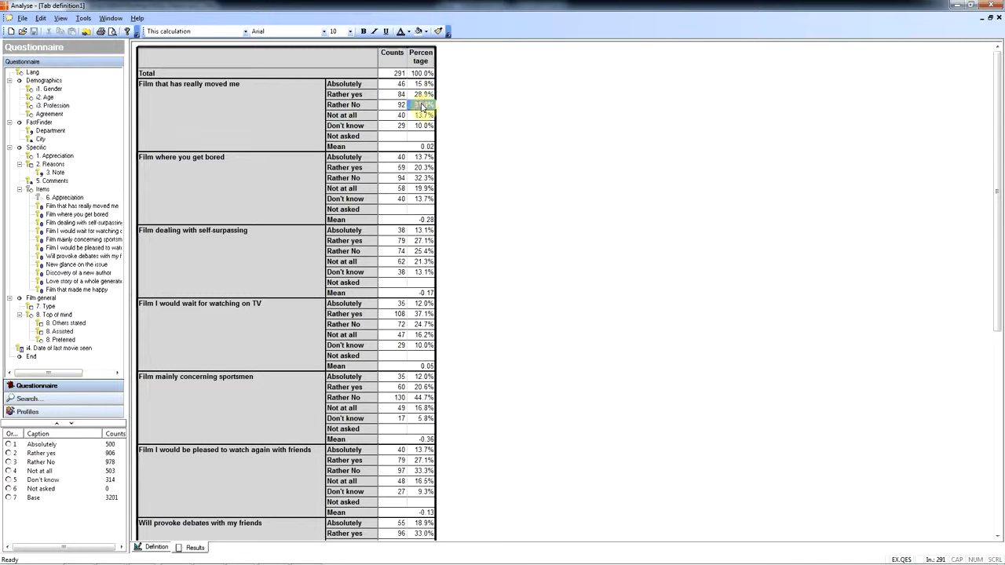
{"action": "left_click", "coordinate": [423, 104]}
{"action": "left_click", "coordinate": [422, 115]}
{"action": "left_click", "coordinate": [424, 127]}
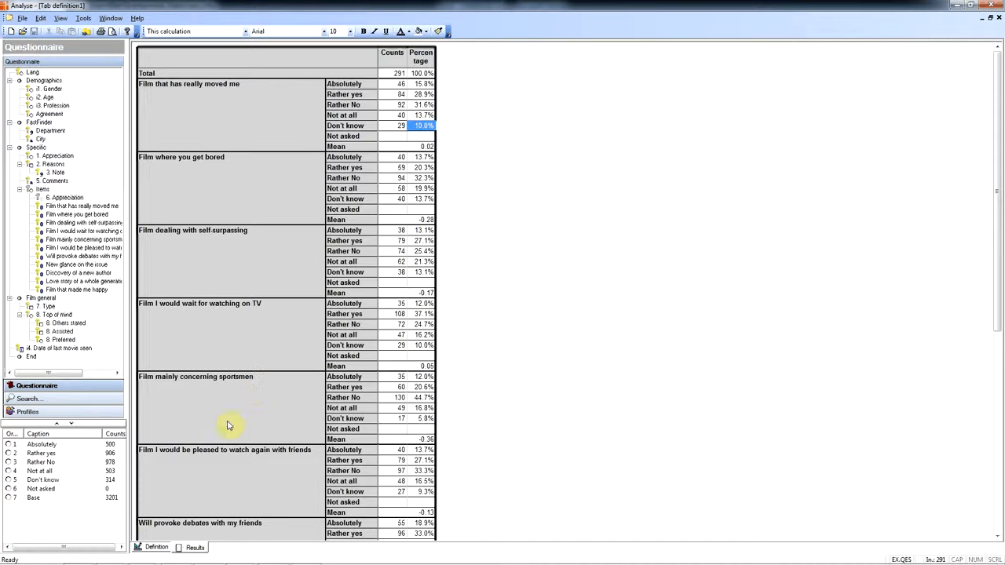
{"action": "left_click", "coordinate": [80, 452]}
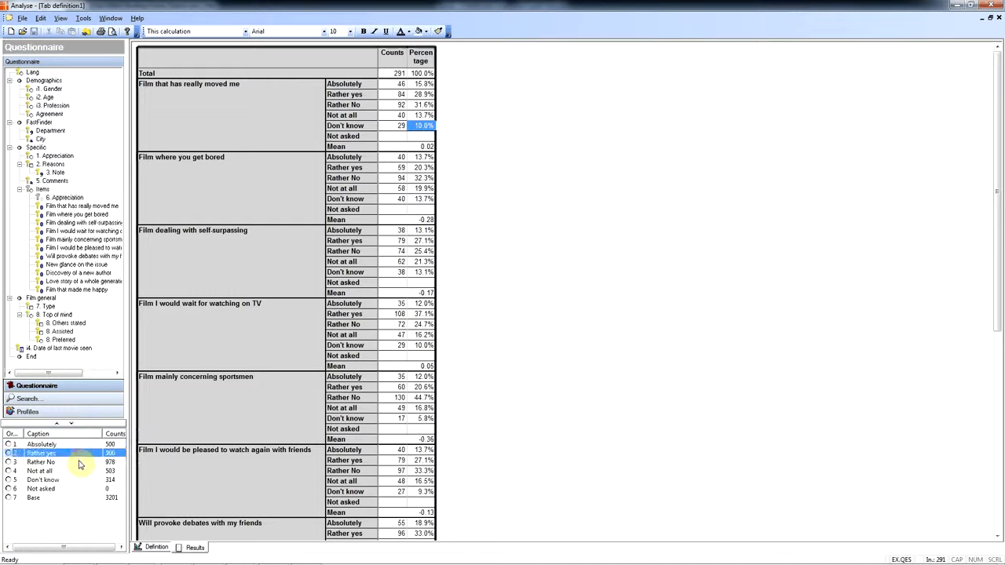
{"action": "left_click", "coordinate": [80, 462]}
{"action": "left_click", "coordinate": [79, 471]}
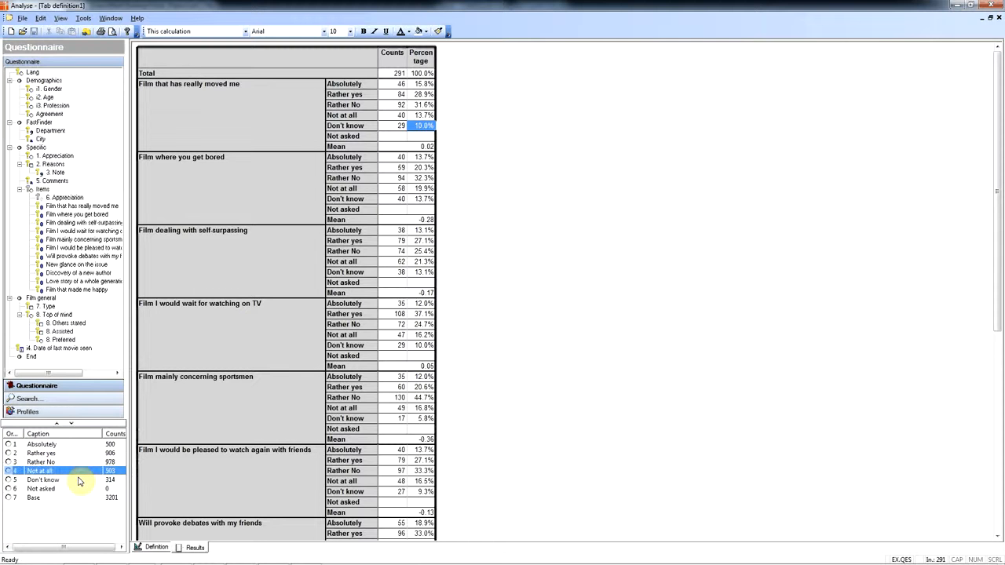
{"action": "left_click", "coordinate": [79, 479]}
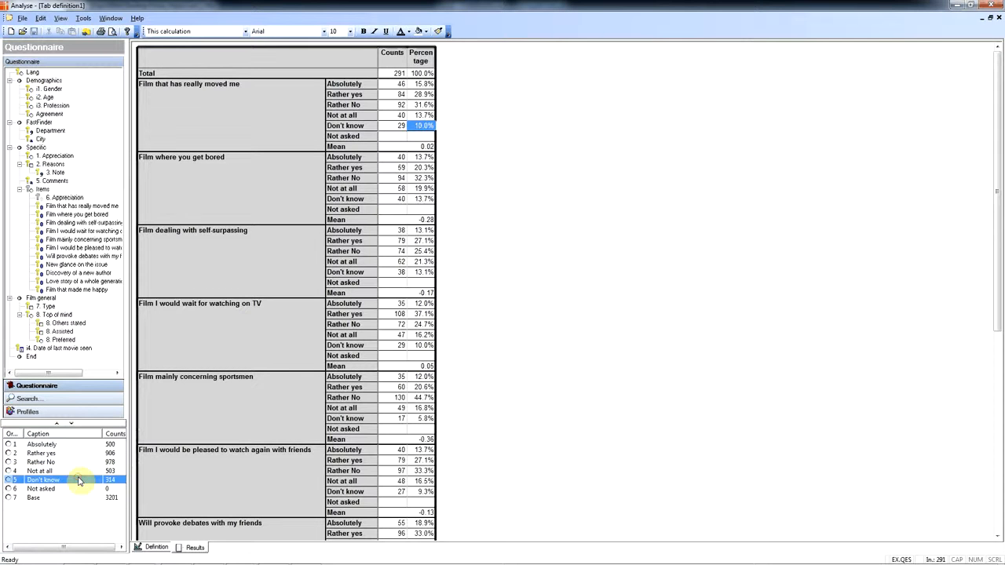
- Set the row sorting to "Sort ascending" in the general settings of the tab definition
{"action": "left_click", "coordinate": [158, 547]}
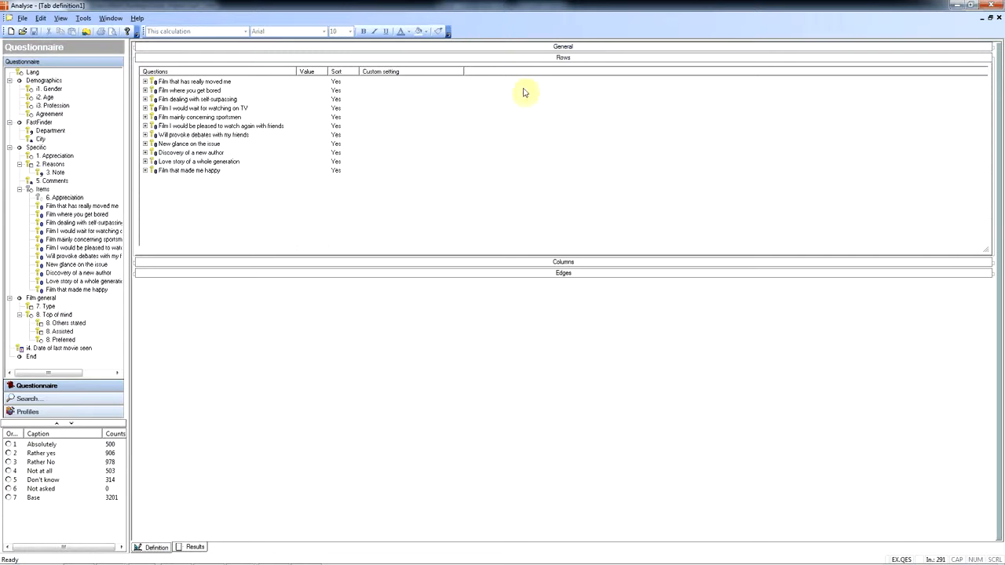
{"action": "left_click", "coordinate": [552, 48]}
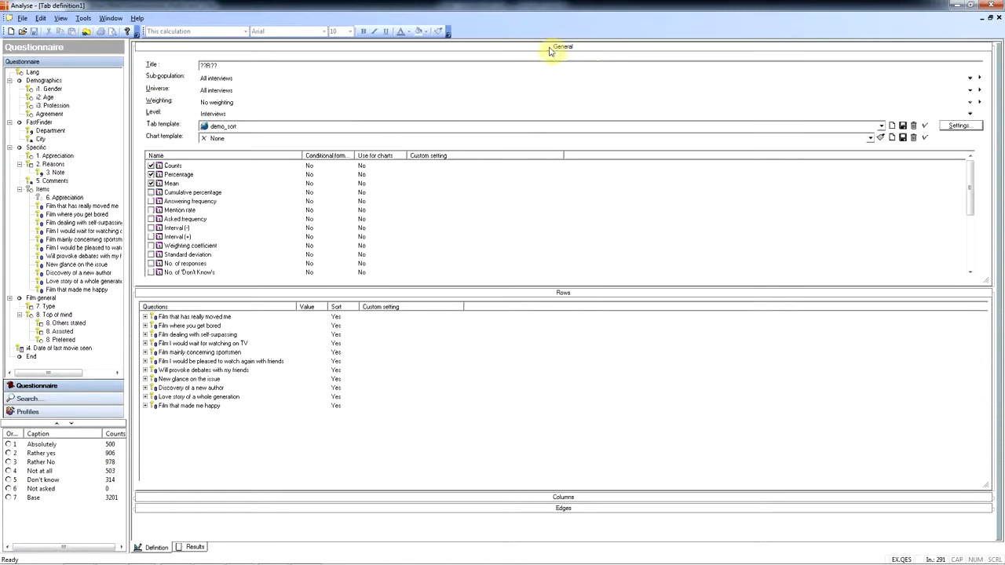
{"action": "left_click", "coordinate": [959, 127]}
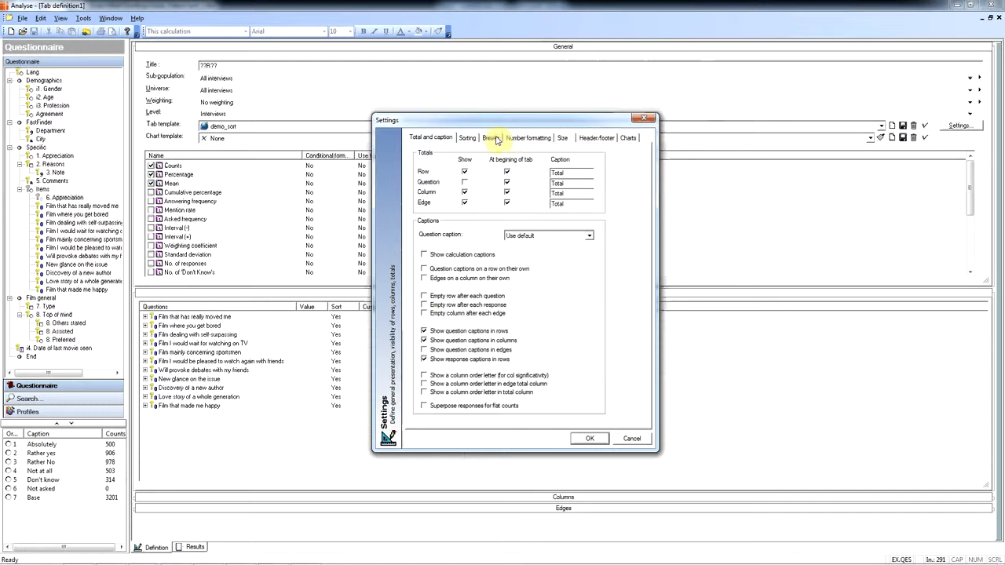
{"action": "left_click", "coordinate": [468, 138]}
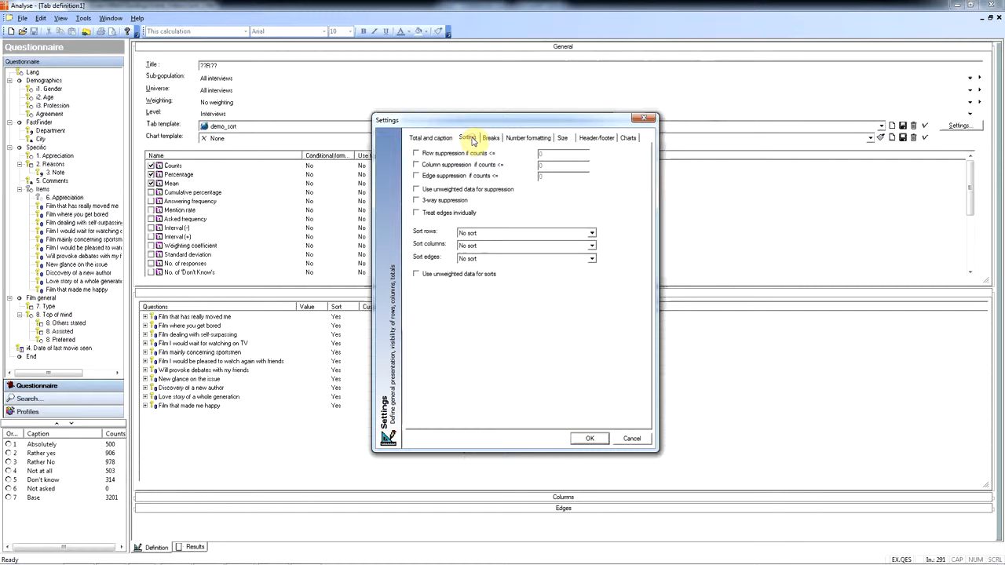
{"action": "left_click", "coordinate": [592, 234]}
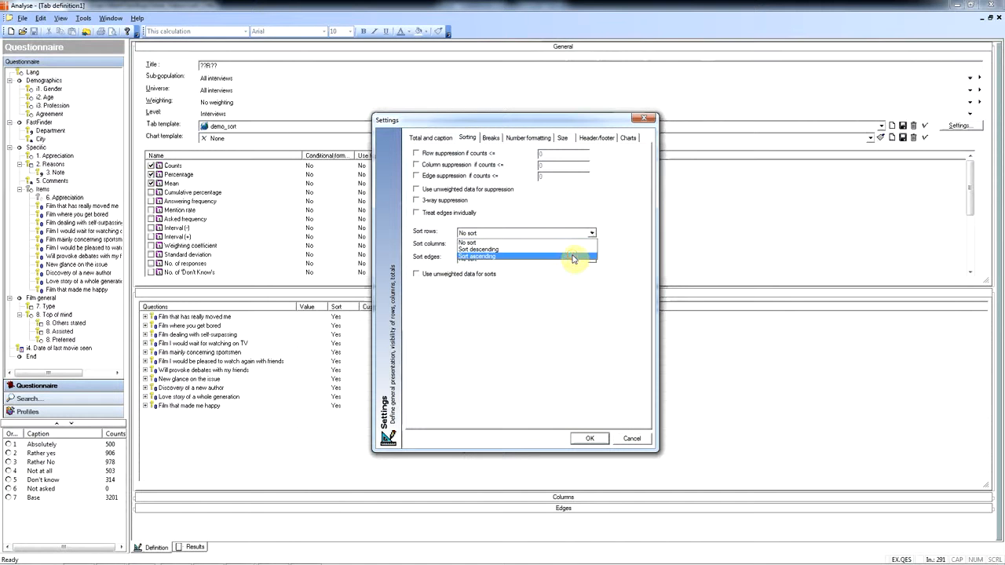
{"action": "left_click", "coordinate": [574, 257]}
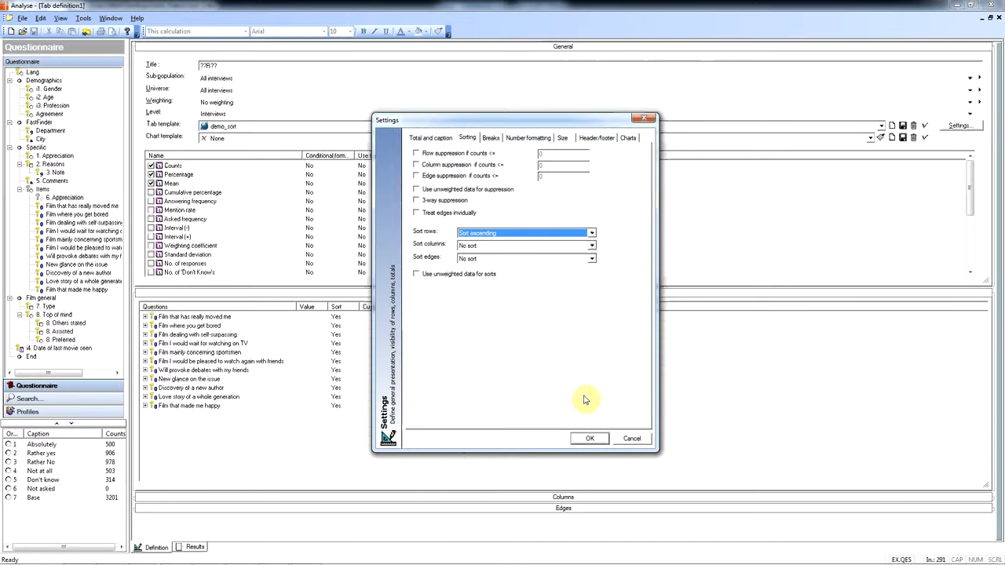
{"action": "left_click", "coordinate": [595, 439]}
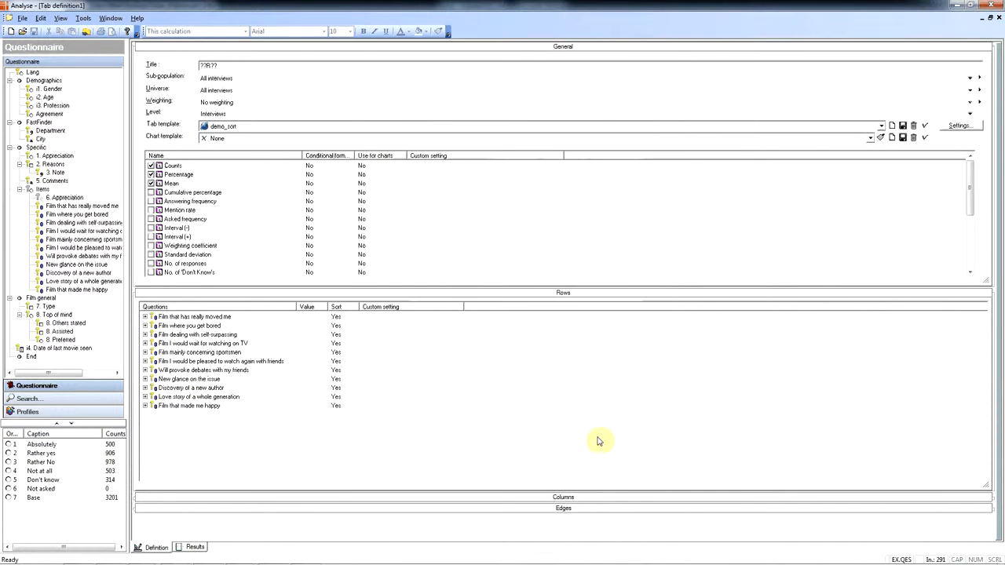
- Examine the ascending order of the percentages and the place of "Don't know" for "Film that has really moved me" in the results
{"action": "left_click", "coordinate": [196, 547]}
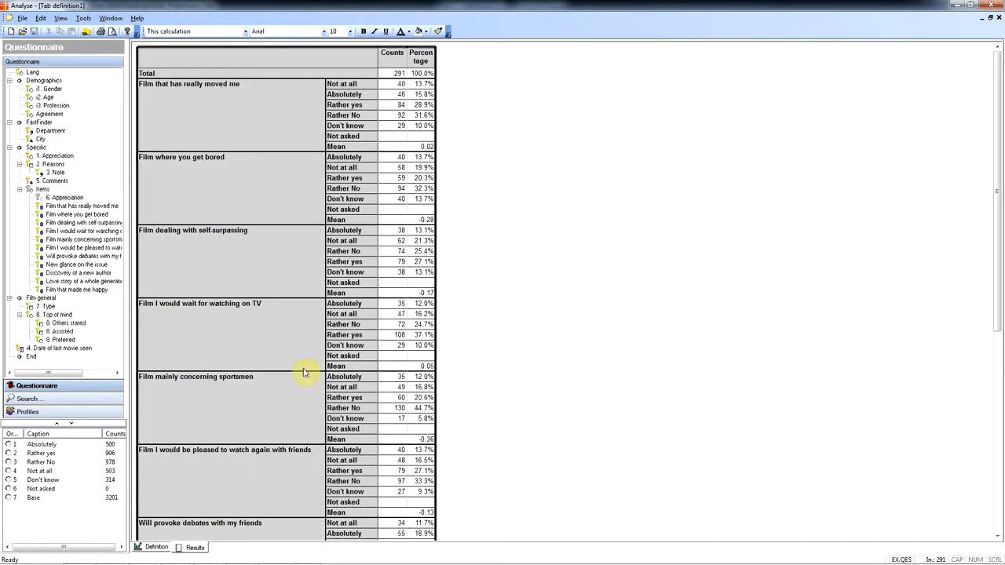
{"action": "left_click", "coordinate": [424, 84]}
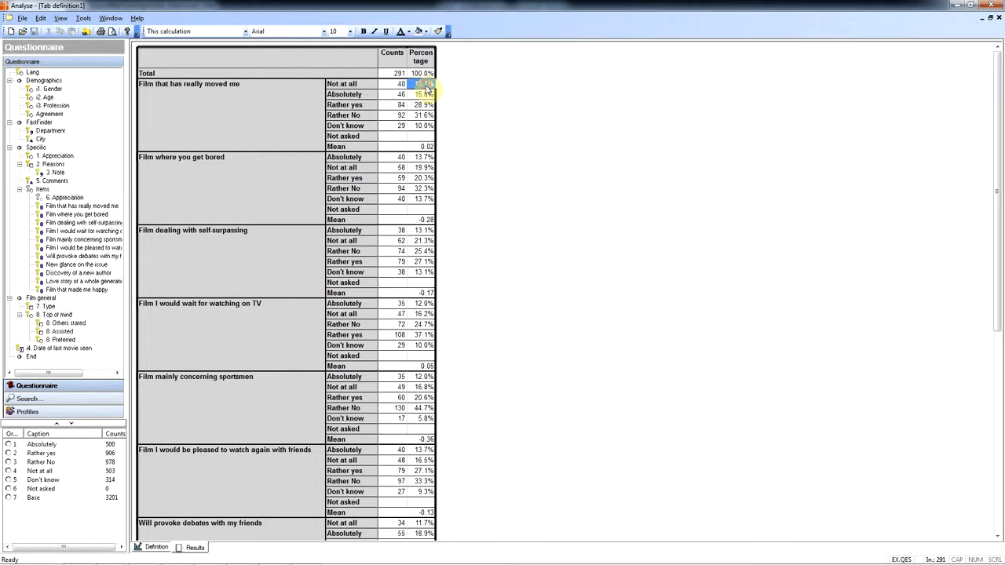
{"action": "left_click", "coordinate": [425, 94]}
{"action": "left_click", "coordinate": [425, 104]}
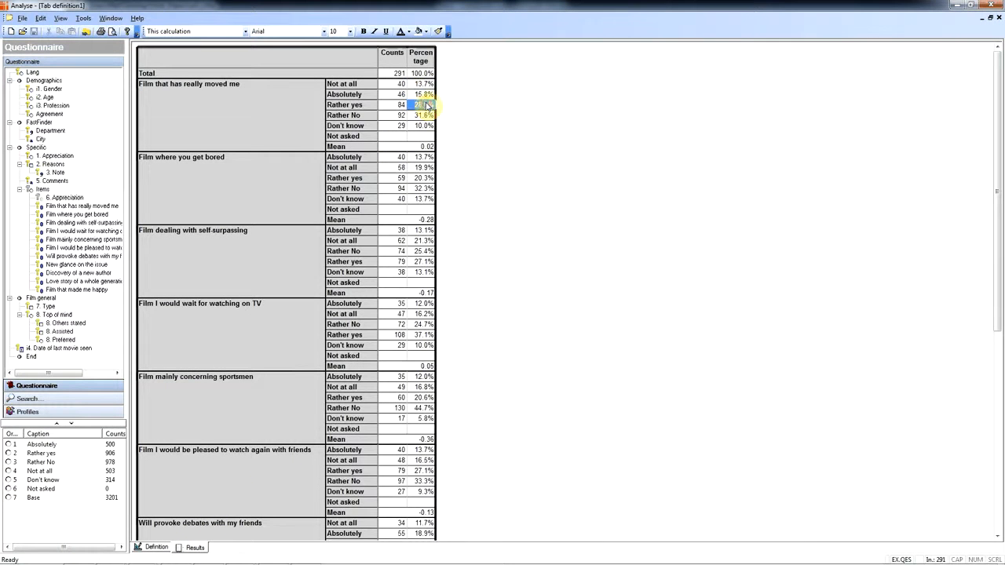
{"action": "left_click", "coordinate": [425, 115]}
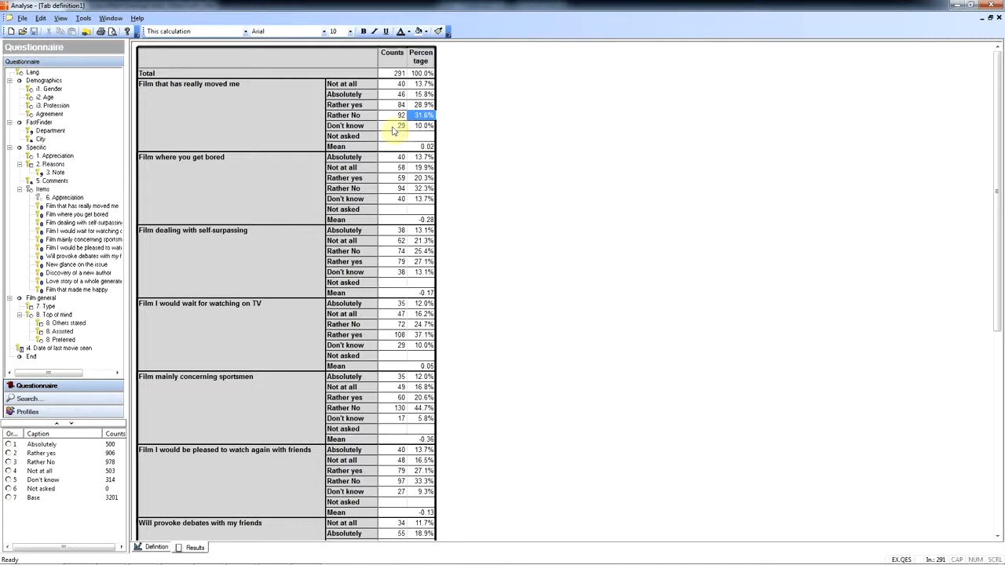
{"action": "left_click", "coordinate": [362, 127]}
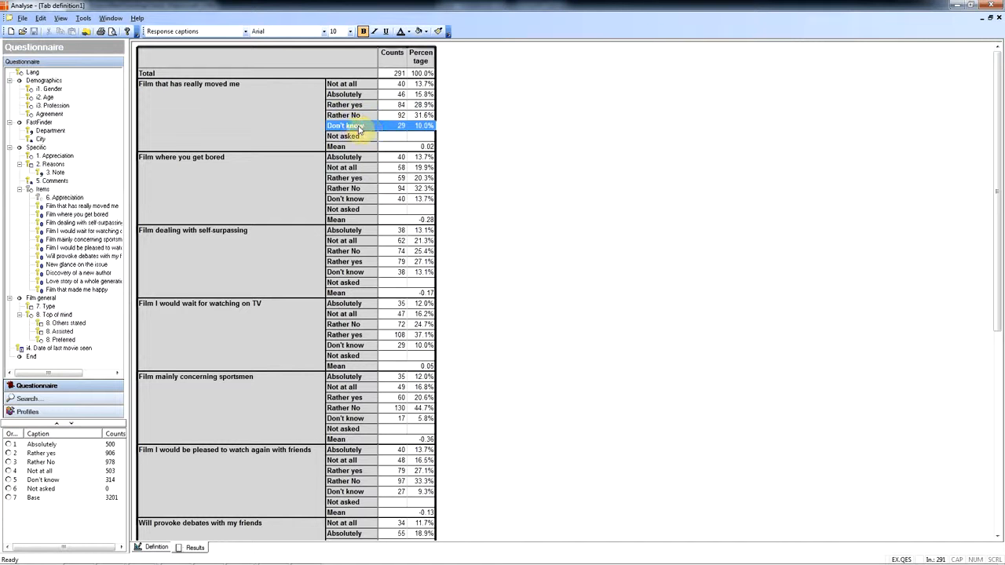
- Check the Sort setting of "Don't know" under "Film that has really moved me" and compare it with the results
{"action": "left_click", "coordinate": [163, 548]}
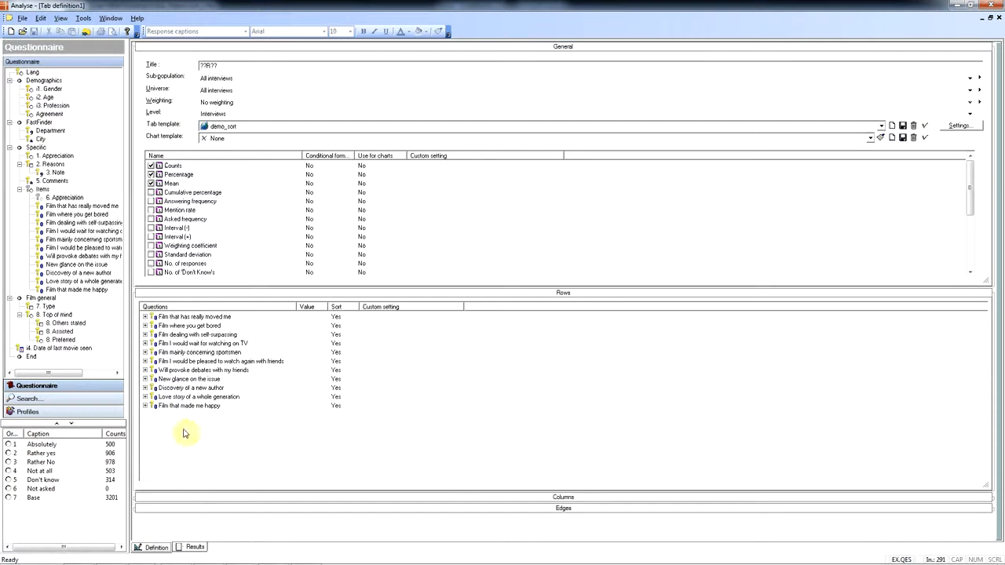
{"action": "left_click", "coordinate": [144, 318]}
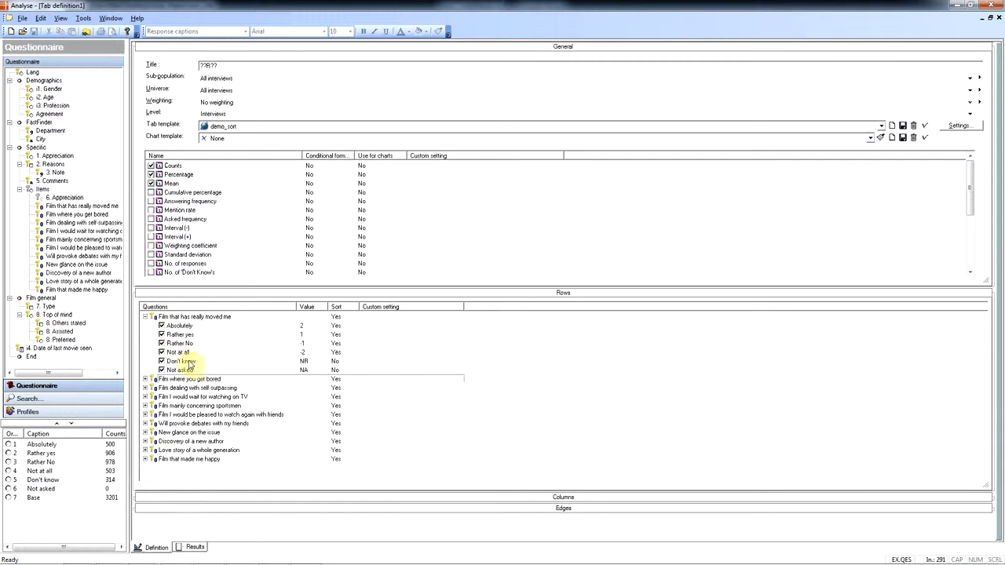
{"action": "left_click", "coordinate": [194, 363]}
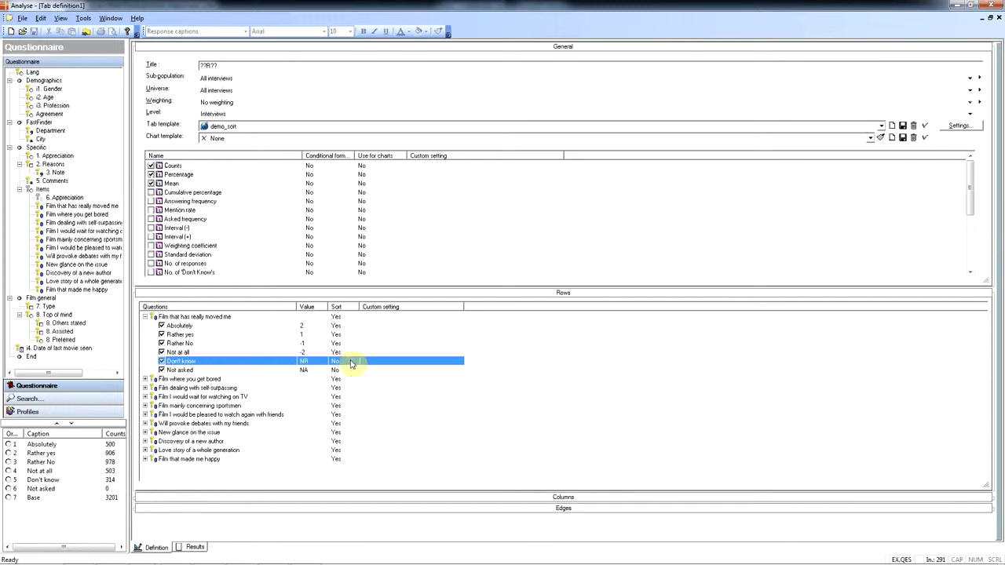
{"action": "left_click", "coordinate": [195, 548]}
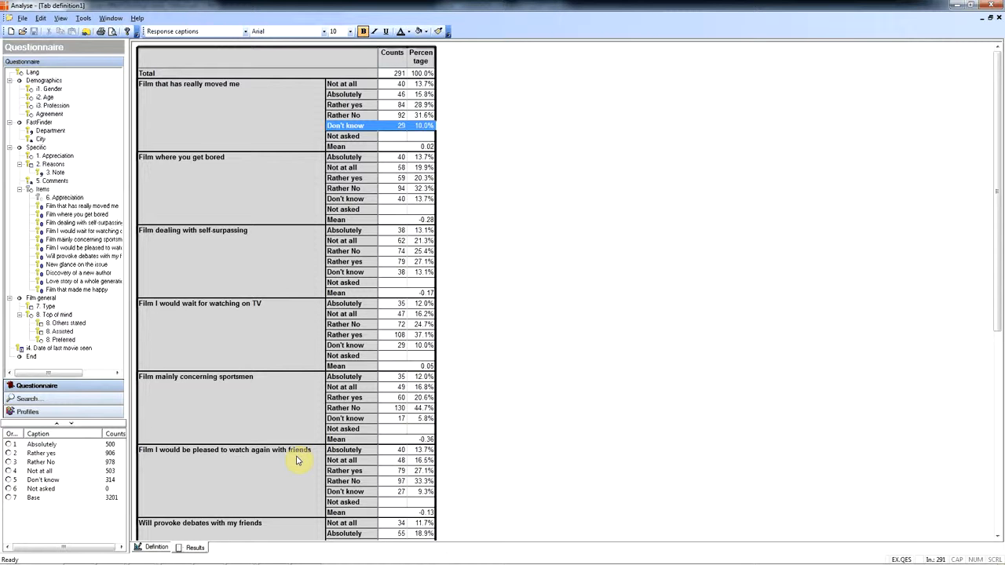
- Set the row sorting to "Sort descending" in the settings of the tab definition
{"action": "left_click", "coordinate": [157, 547]}
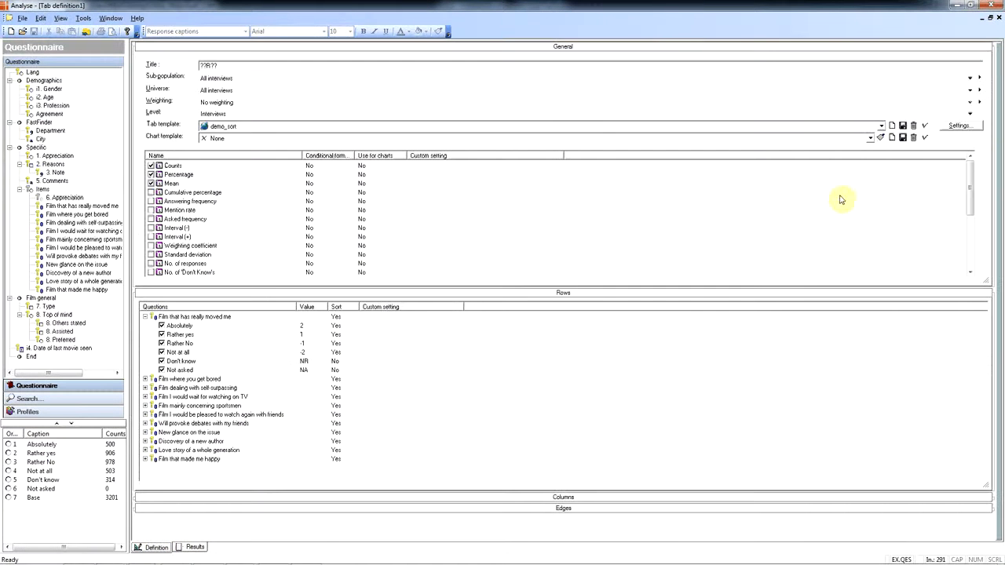
{"action": "left_click", "coordinate": [960, 126]}
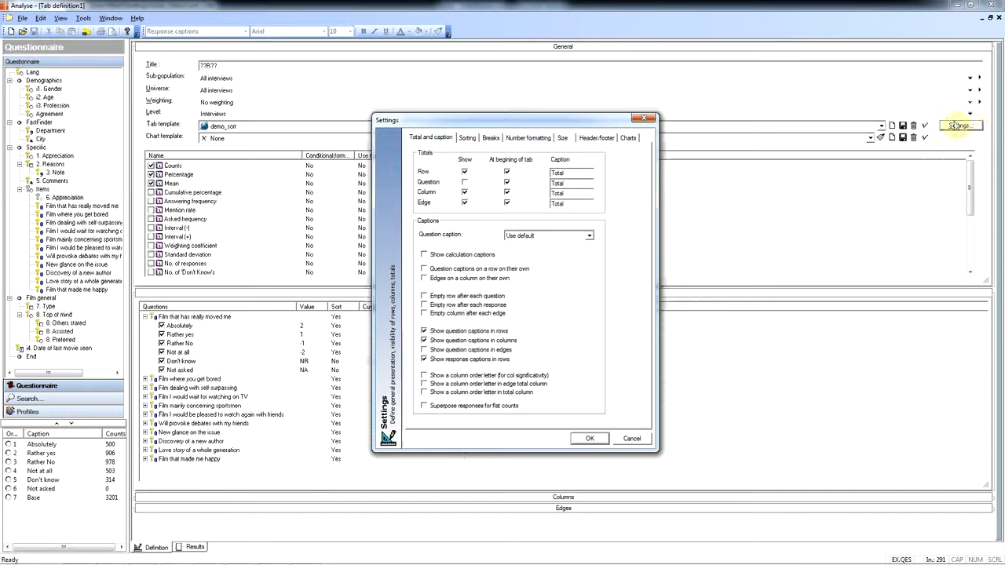
{"action": "left_click", "coordinate": [469, 138]}
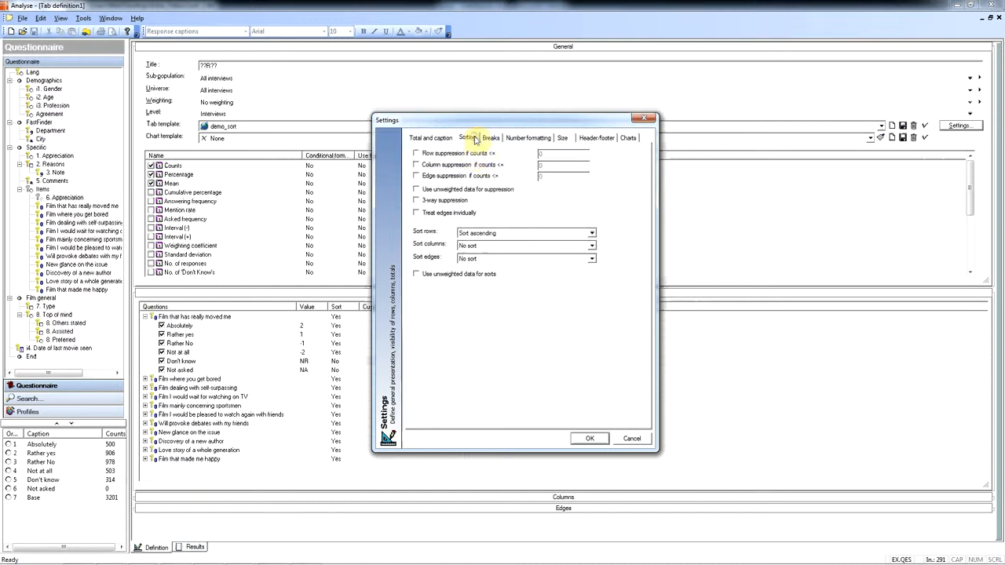
{"action": "left_click", "coordinate": [592, 234]}
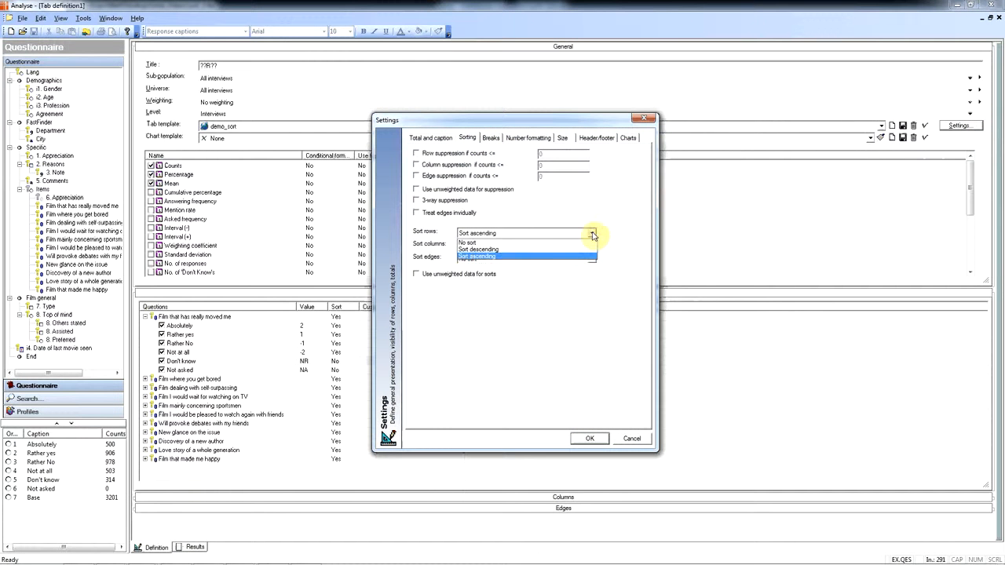
{"action": "left_click", "coordinate": [569, 248]}
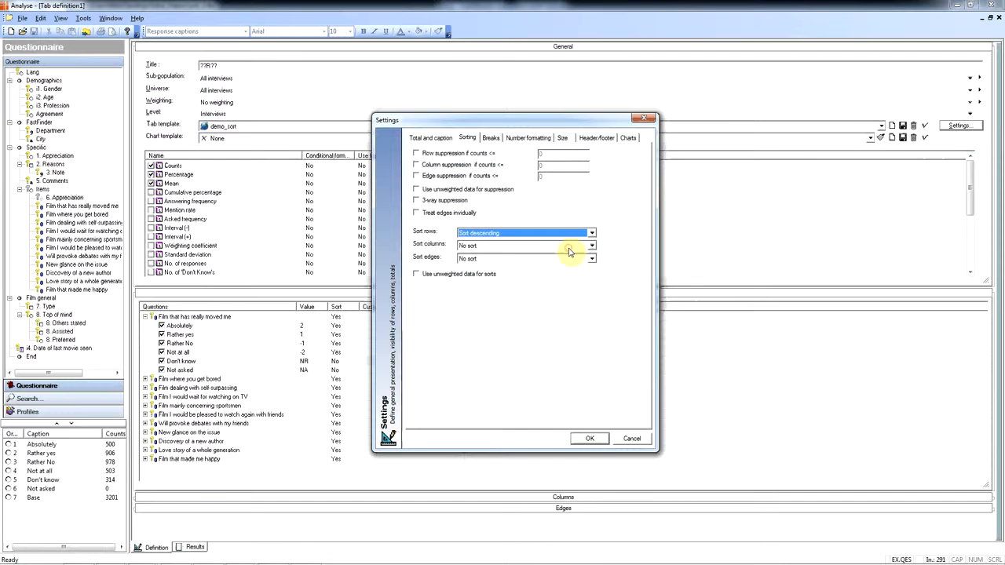
{"action": "left_click", "coordinate": [590, 440]}
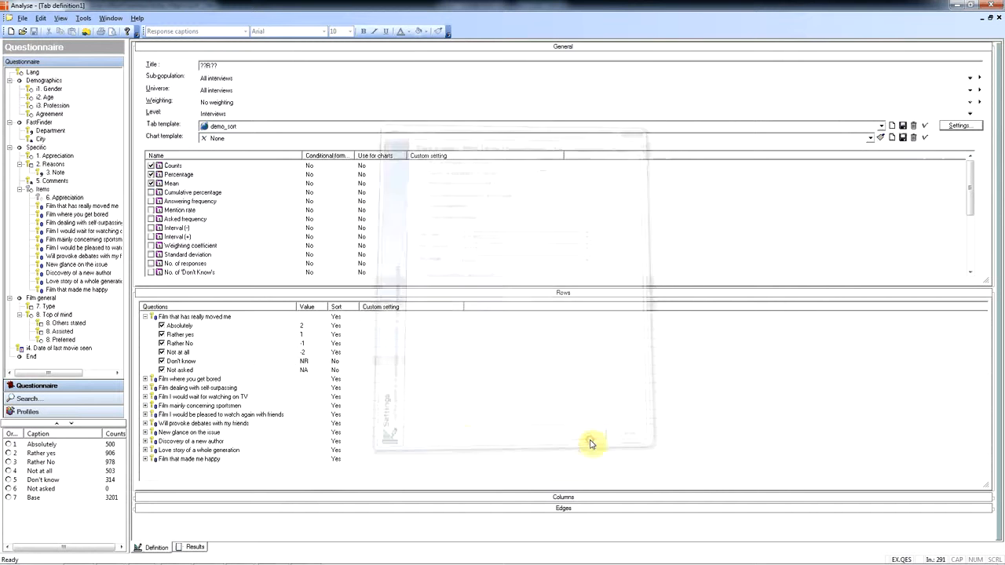
- Examine the descending order of the percentages and the place of "Don't know" for "Film that has really moved me" in the results
{"action": "left_click", "coordinate": [195, 548]}
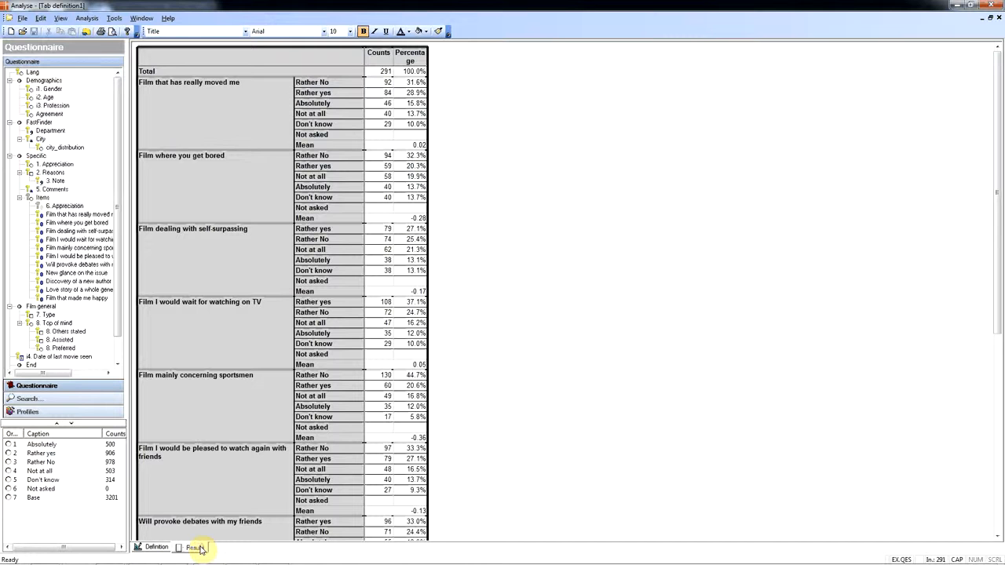
{"action": "left_click", "coordinate": [417, 82]}
{"action": "left_click", "coordinate": [416, 94]}
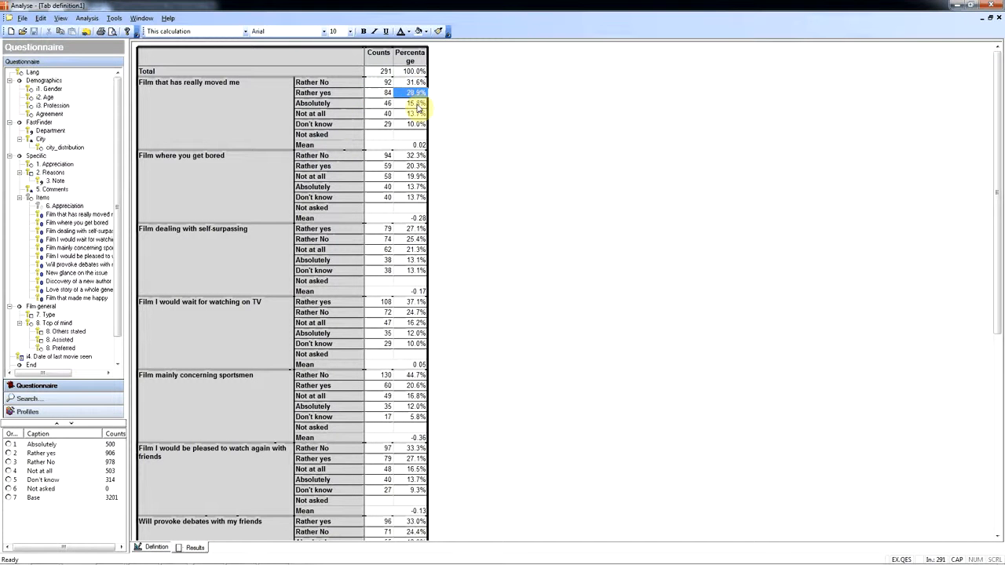
{"action": "left_click", "coordinate": [417, 104]}
{"action": "left_click", "coordinate": [413, 114]}
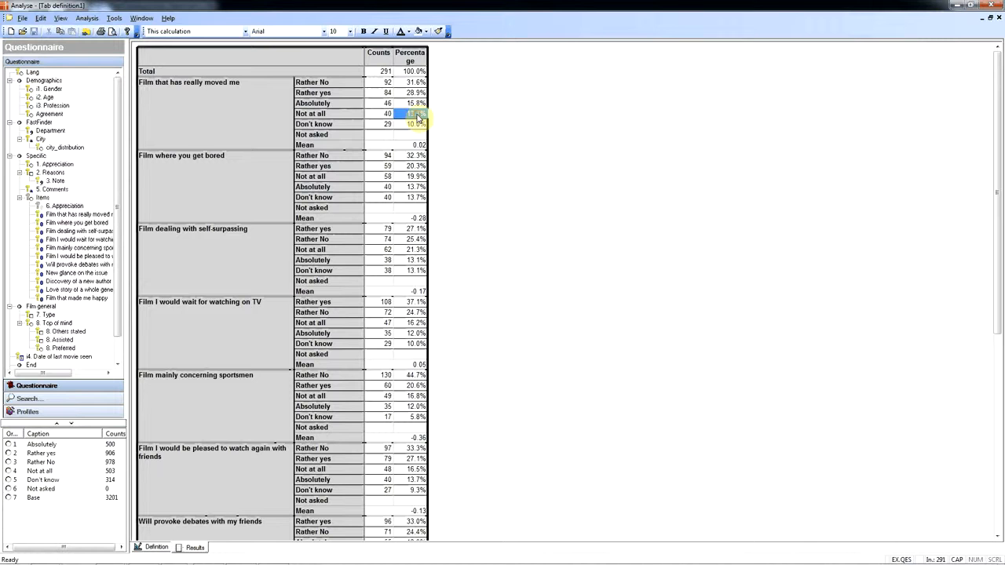
{"action": "left_click", "coordinate": [350, 125]}
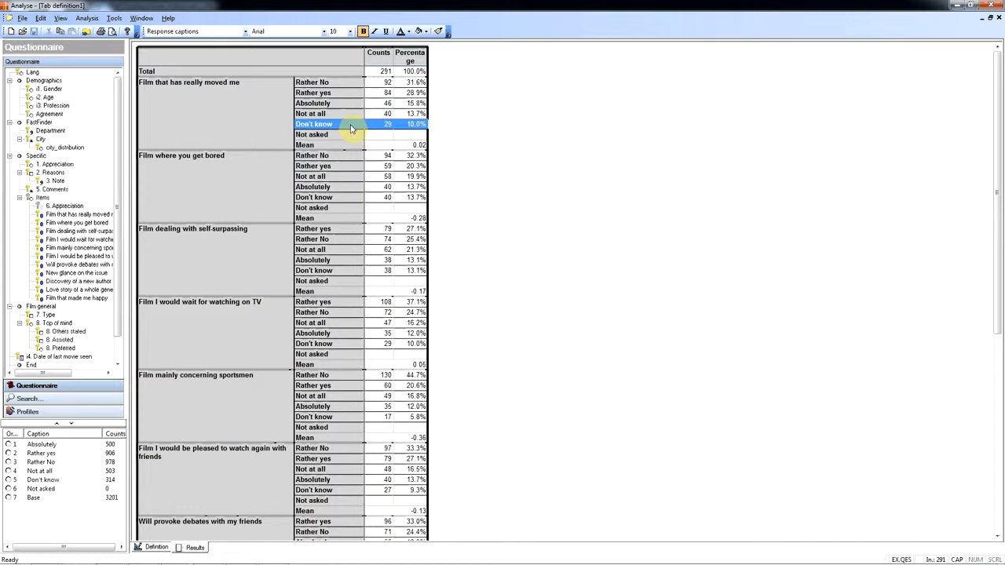
- Add the question "i1. Gender" to the columns of the tab definition
{"action": "left_click", "coordinate": [163, 548]}
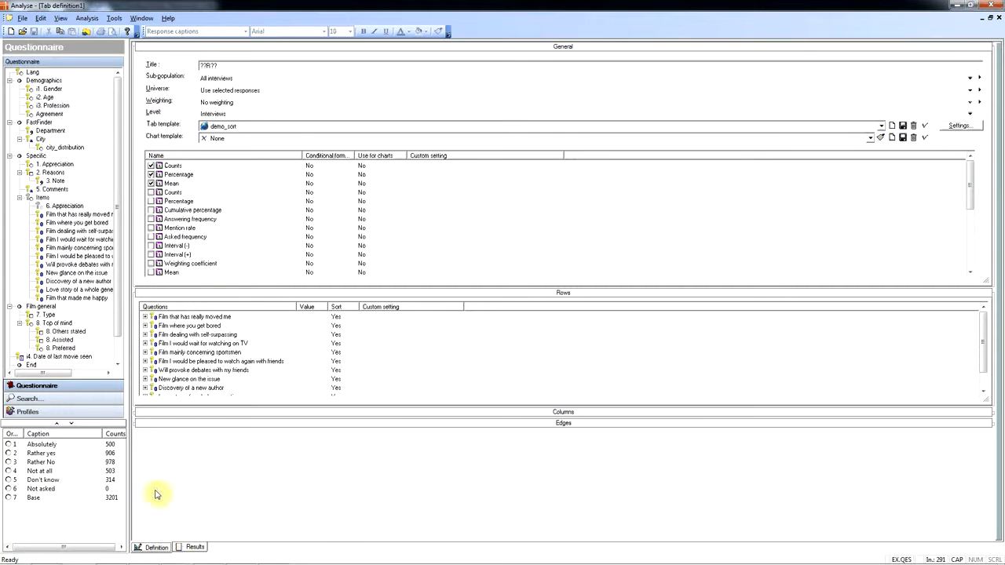
{"action": "left_click", "coordinate": [57, 90]}
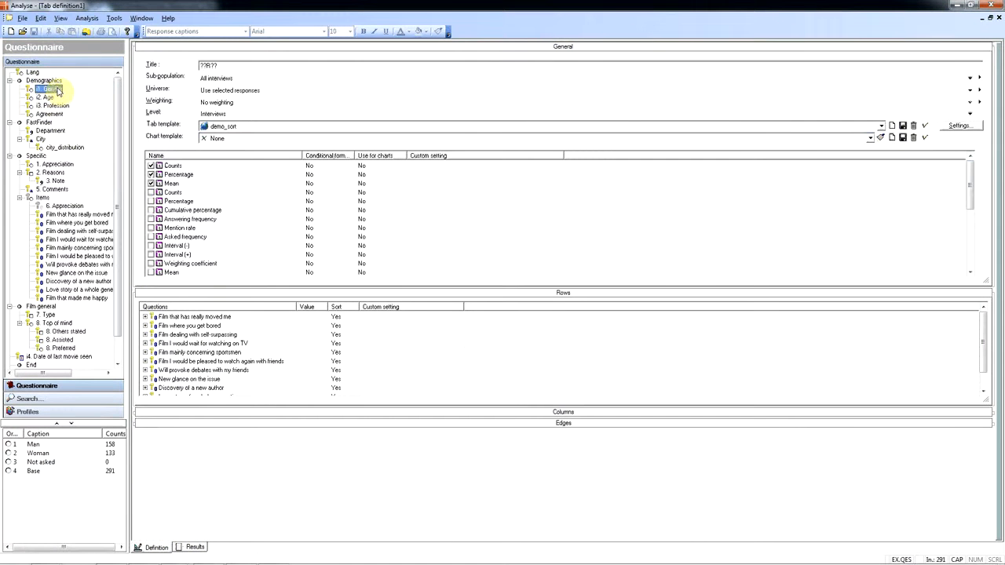
{"action": "right_click", "coordinate": [58, 90]}
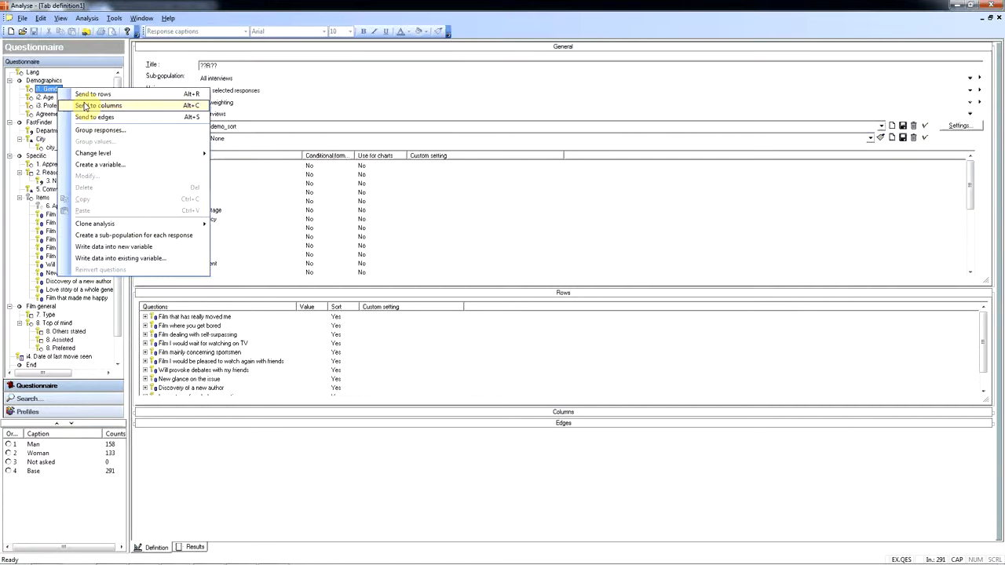
{"action": "left_click", "coordinate": [85, 105]}
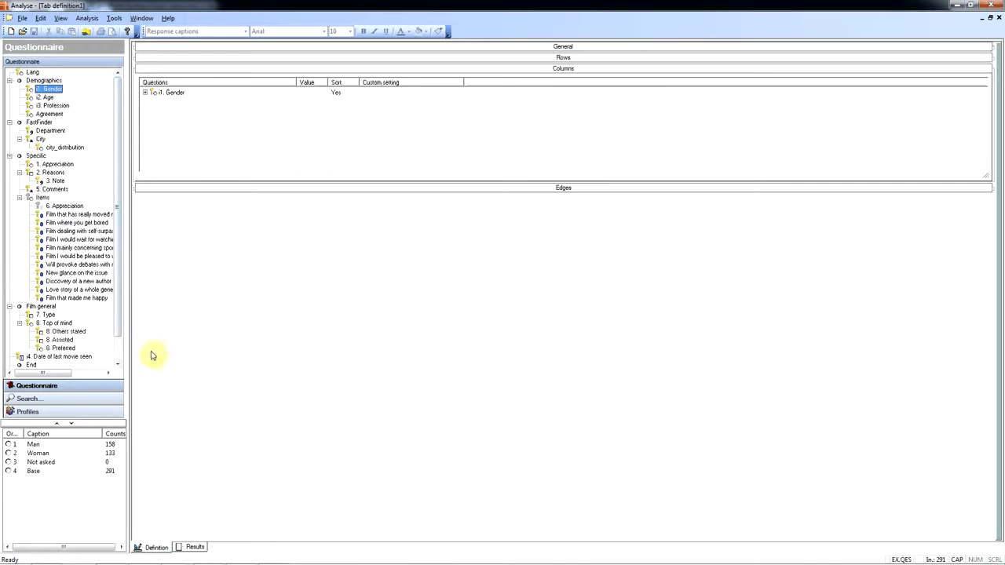
- Examine the order of the "Woman" counts for "Film that has really moved me" and "Film dealing with self-surpassing" in the results
{"action": "left_click", "coordinate": [192, 545]}
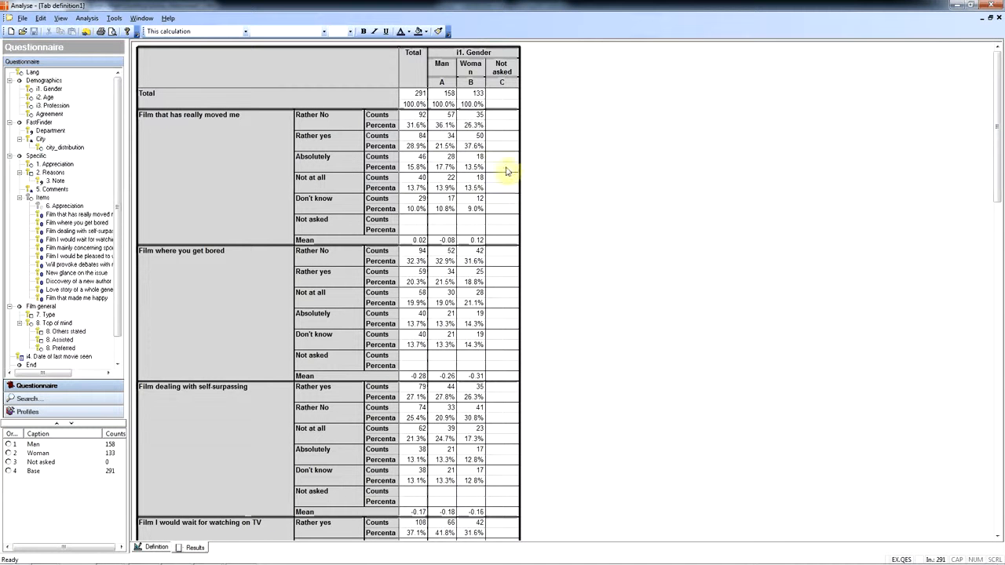
{"action": "left_click", "coordinate": [481, 116]}
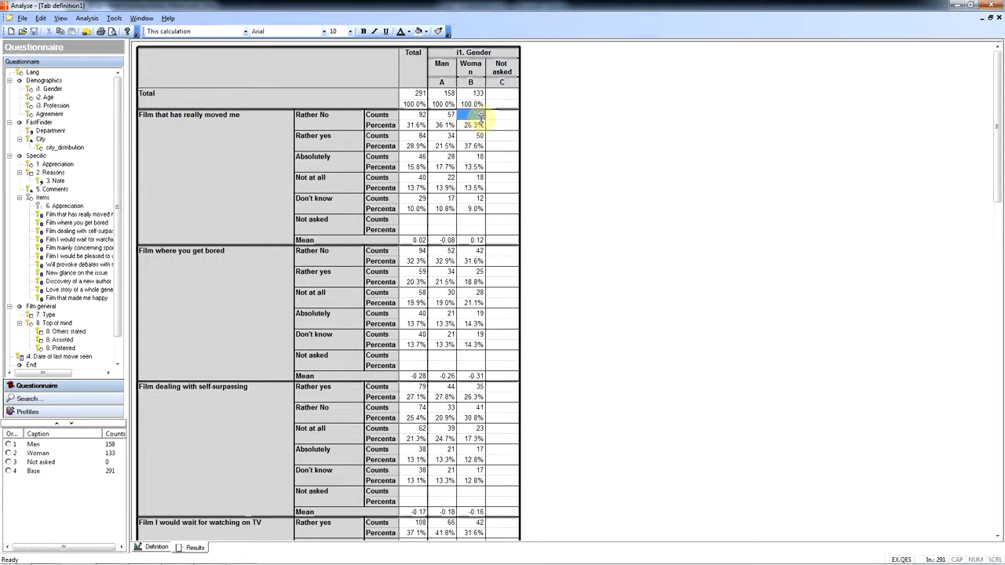
{"action": "left_click", "coordinate": [481, 136]}
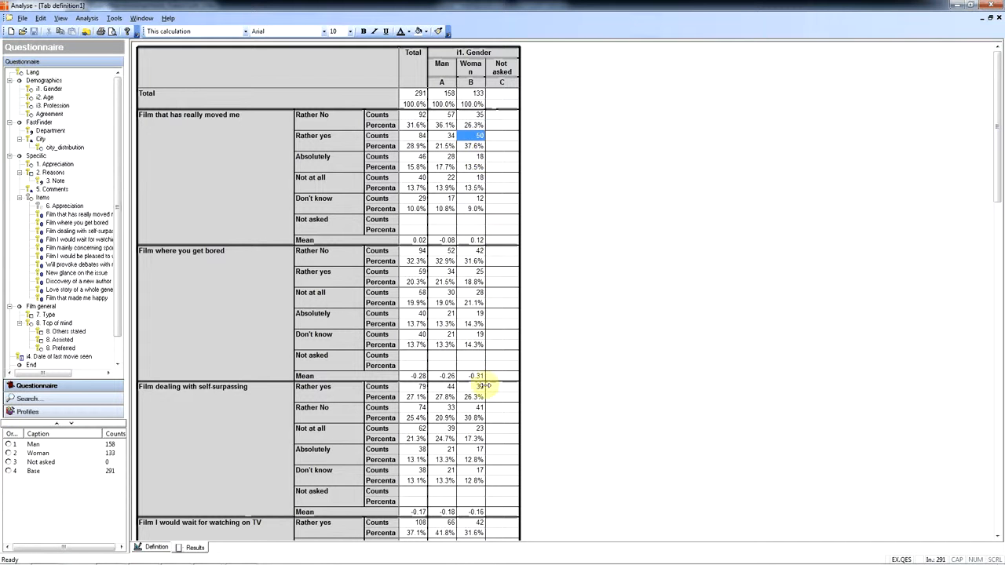
{"action": "left_click", "coordinate": [479, 409]}
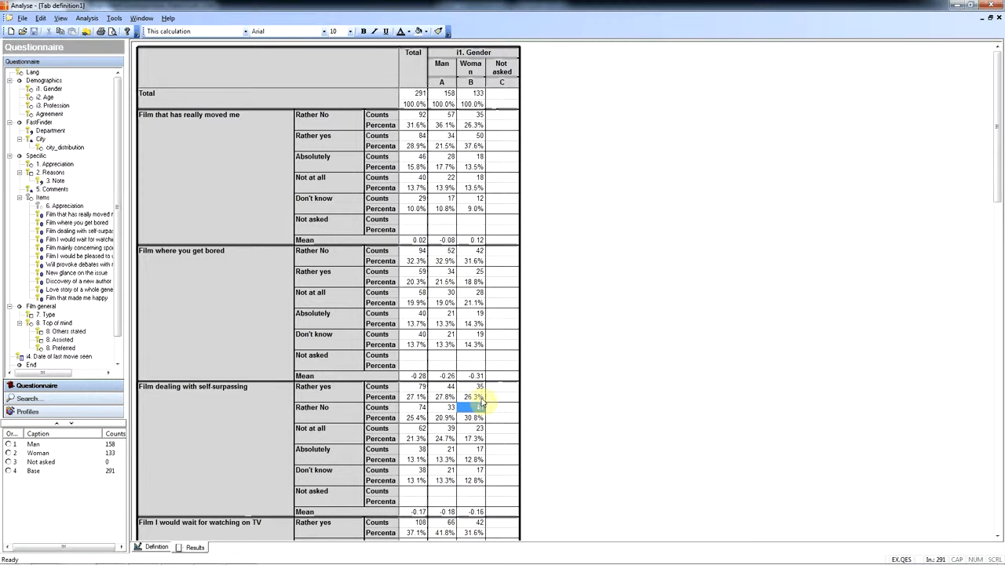
{"action": "left_click", "coordinate": [481, 388]}
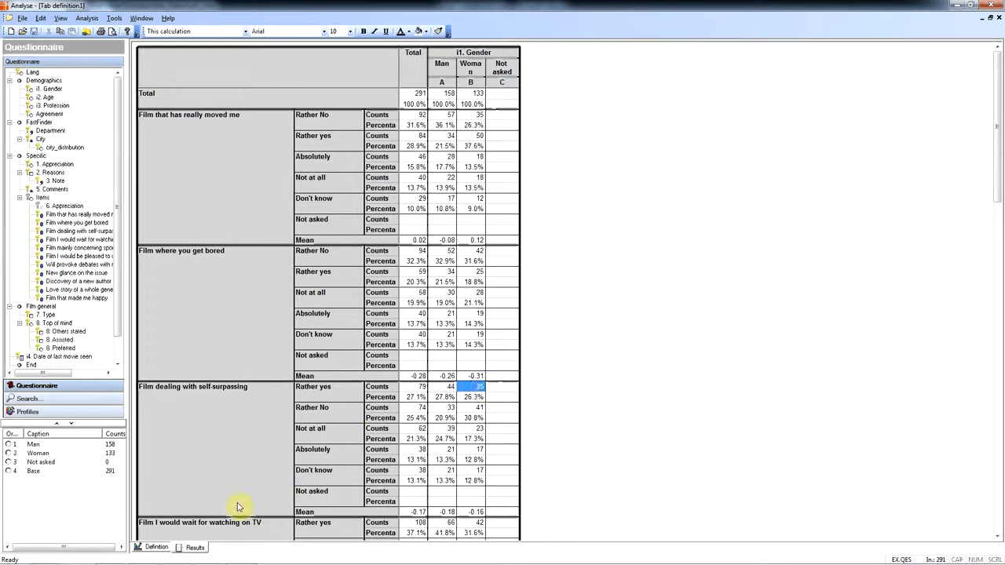
- Define an advanced response sort for the row questions by Counts on the "Woman" response of "i1. Gender"
{"action": "left_click", "coordinate": [156, 548]}
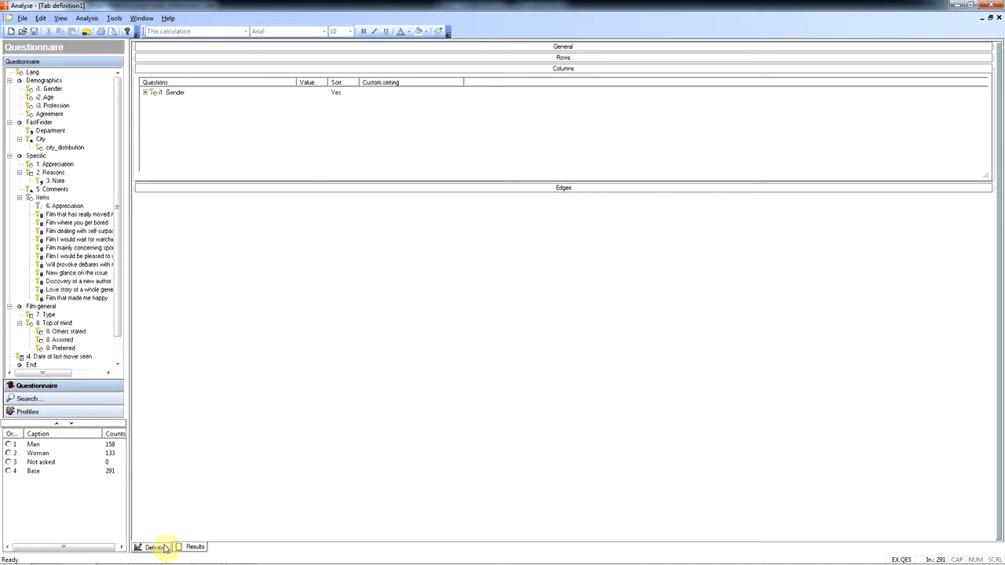
{"action": "left_click", "coordinate": [235, 58]}
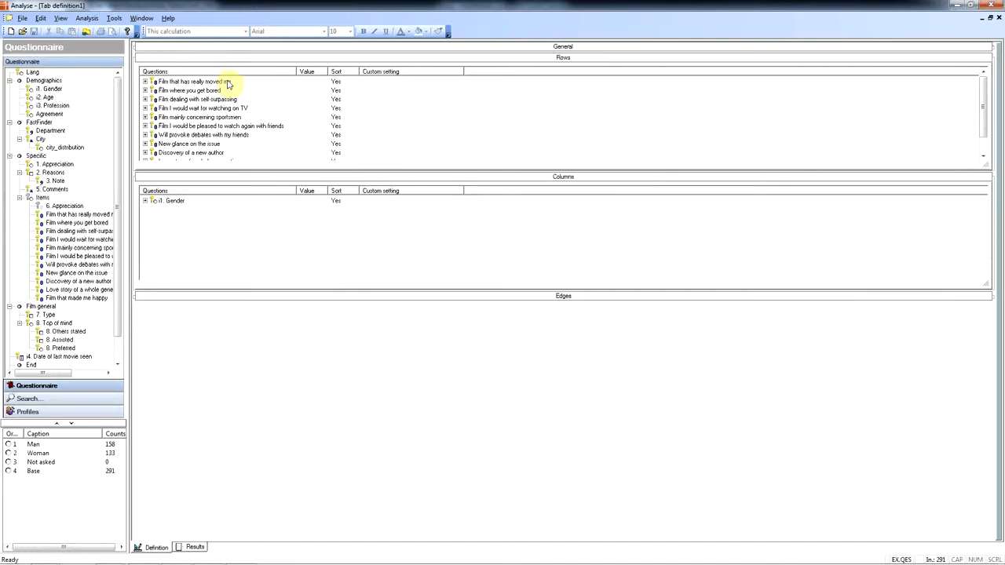
{"action": "right_click", "coordinate": [228, 83]}
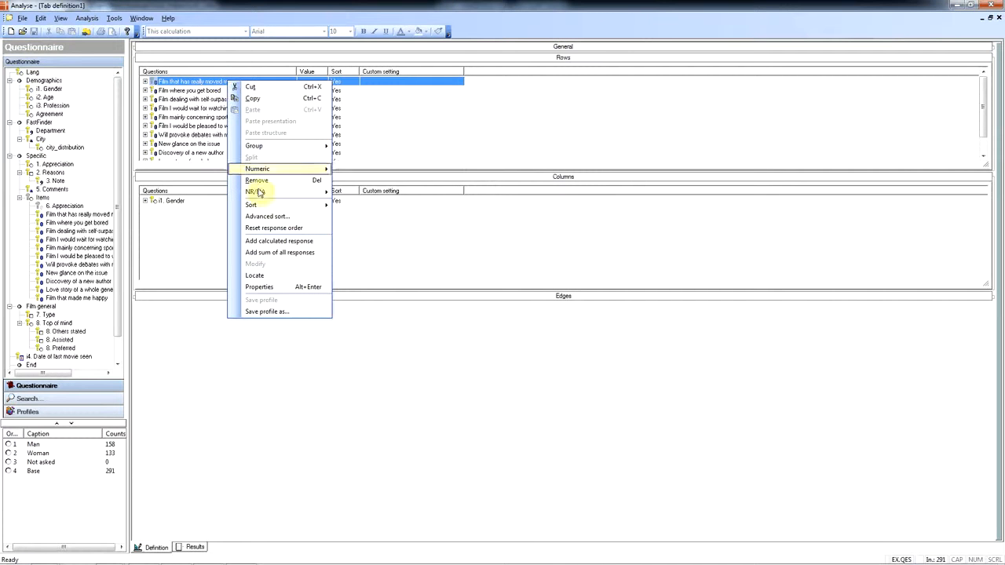
{"action": "left_click", "coordinate": [278, 217]}
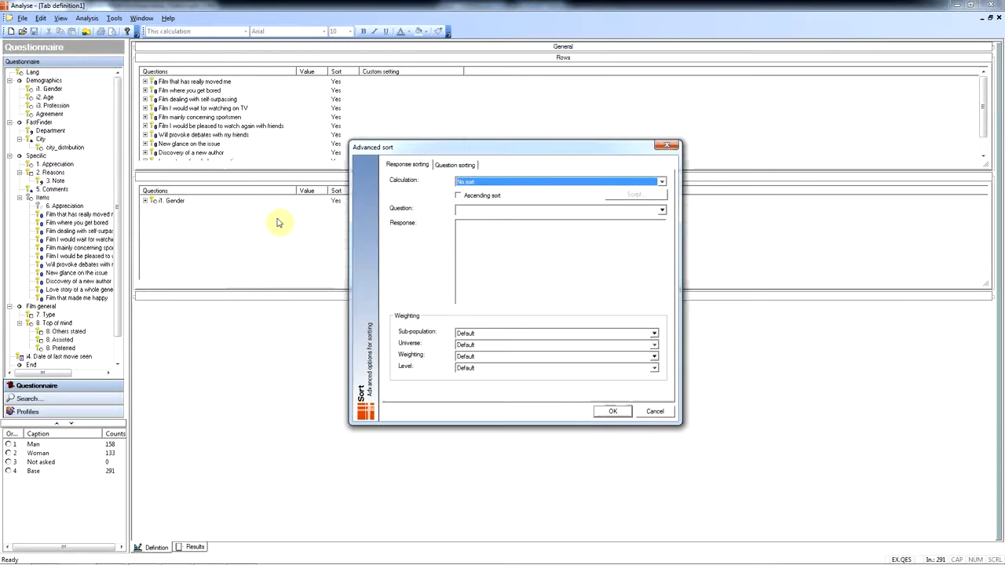
{"action": "left_click", "coordinate": [662, 182]}
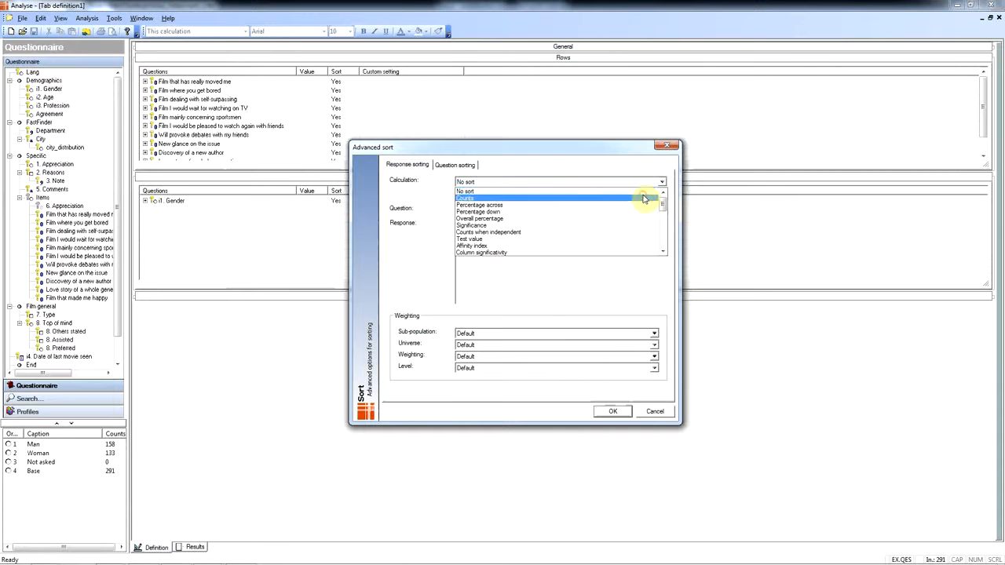
{"action": "left_click", "coordinate": [642, 198]}
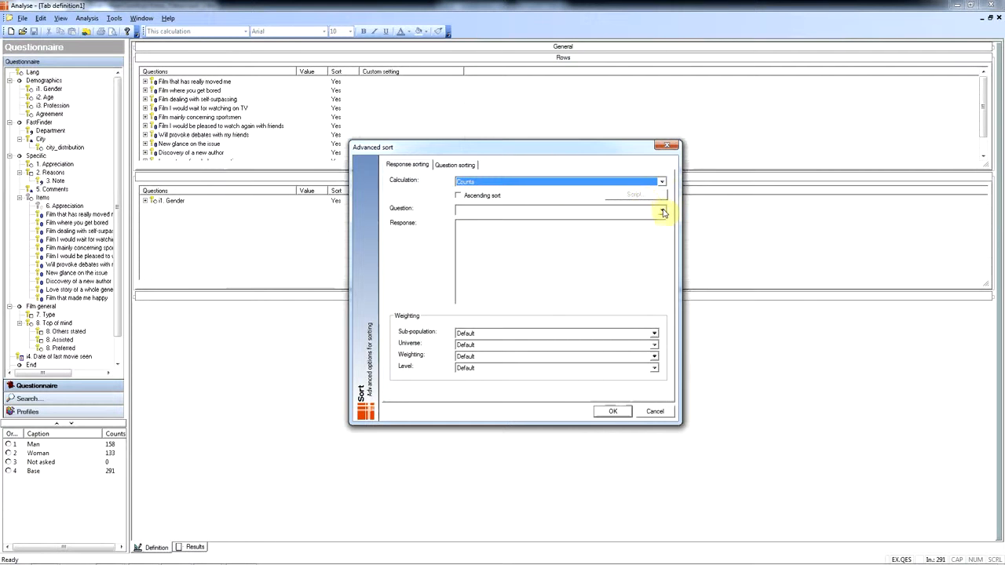
{"action": "left_click", "coordinate": [662, 211]}
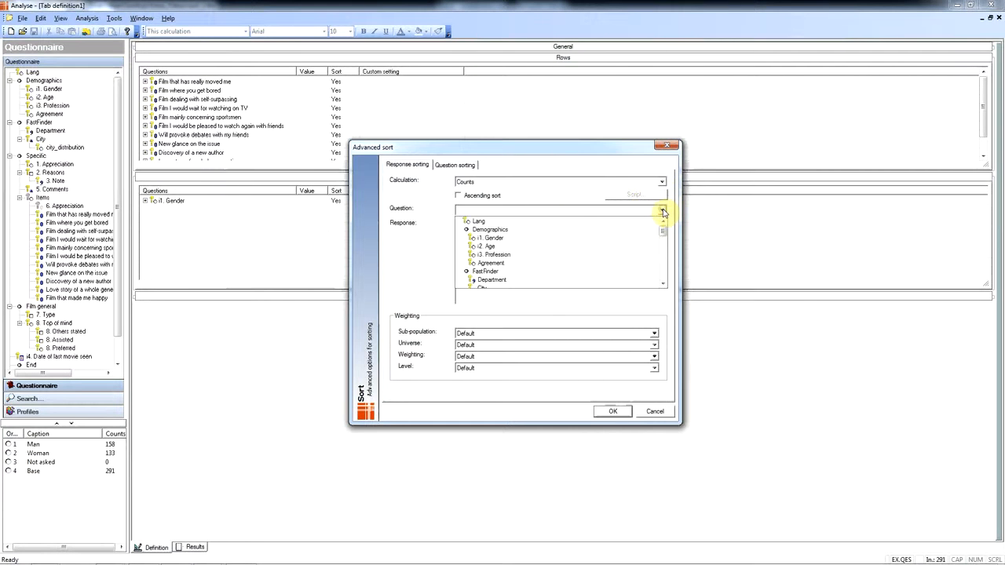
{"action": "left_click", "coordinate": [633, 239]}
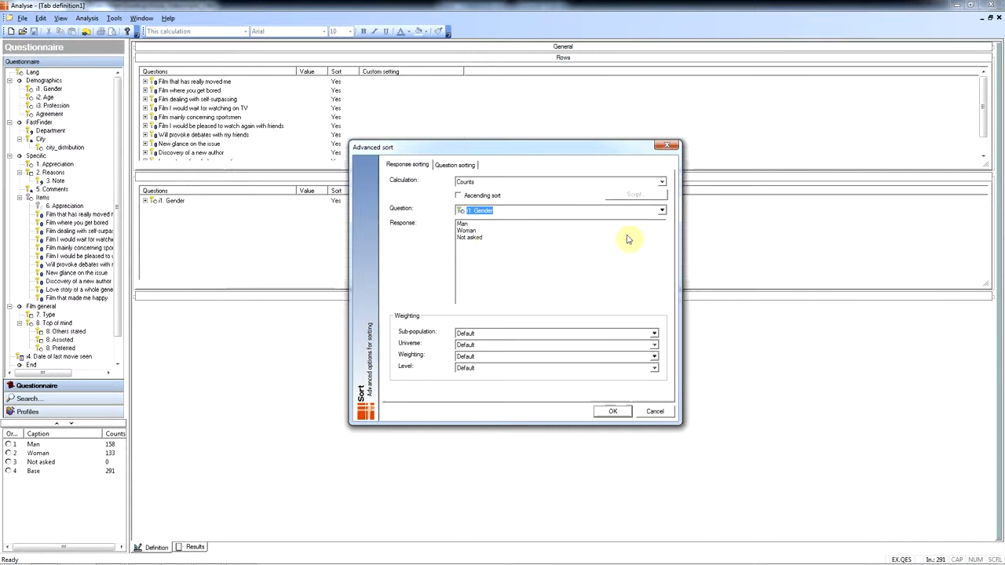
{"action": "left_click", "coordinate": [475, 232]}
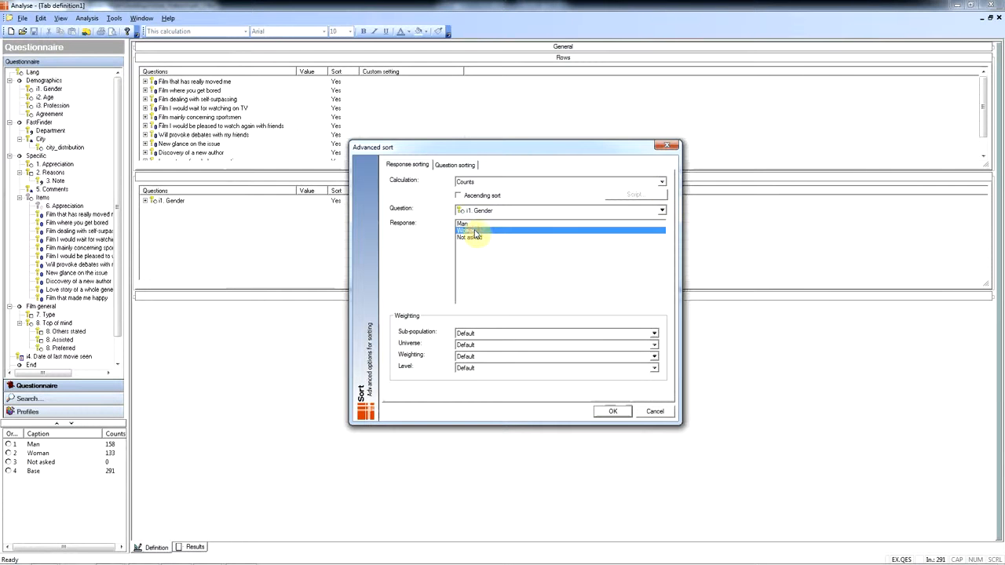
{"action": "left_click", "coordinate": [609, 412]}
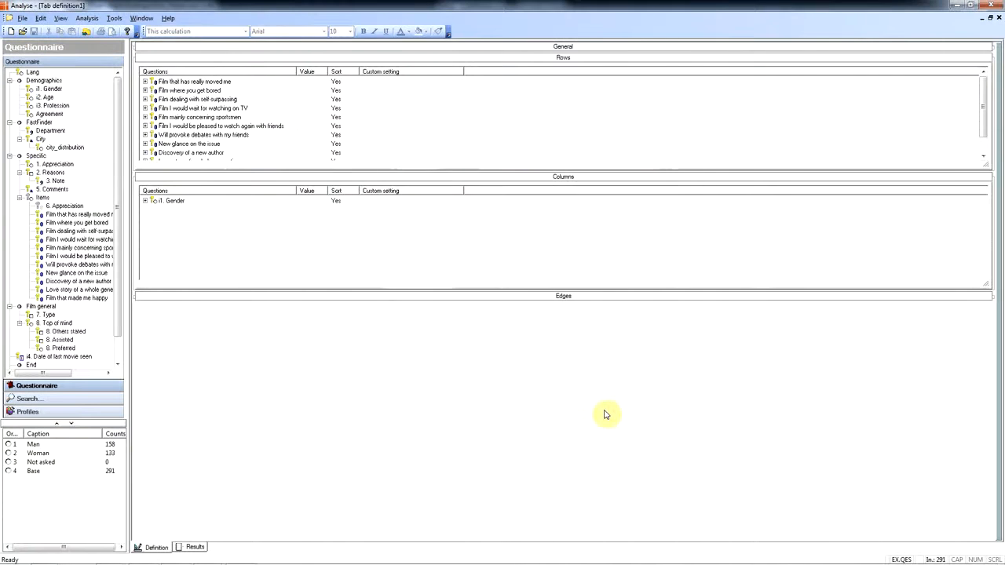
- Calculate the results and compare the order of the "Woman" counts with the Total counts for the first and third film questions
{"action": "key", "text": "F5"}
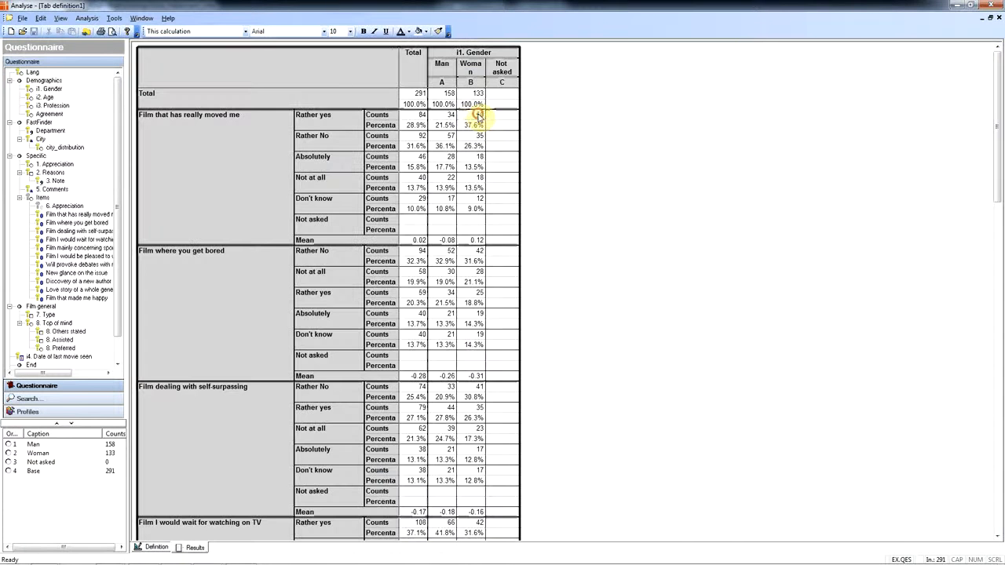
{"action": "left_click", "coordinate": [480, 115]}
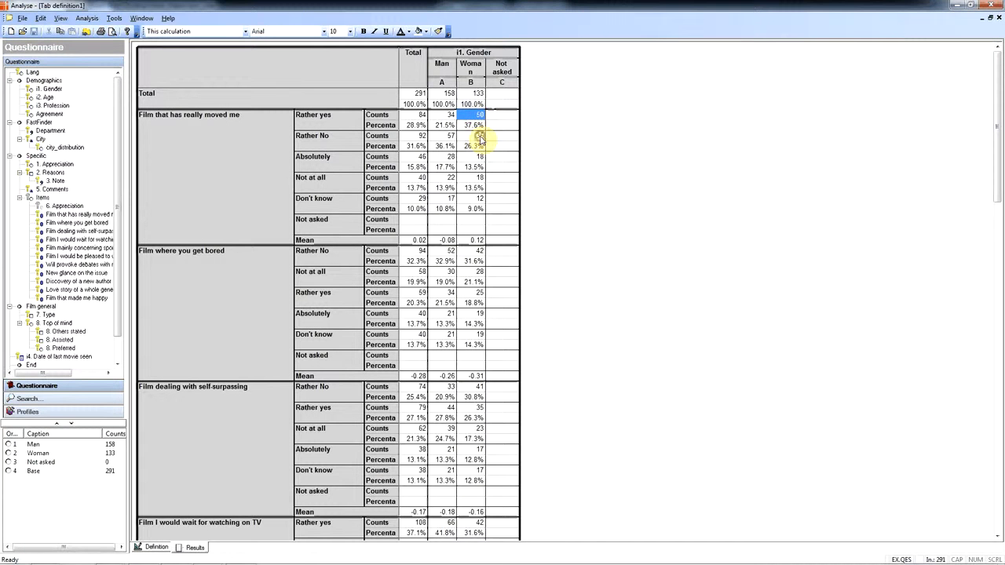
{"action": "left_click", "coordinate": [481, 137]}
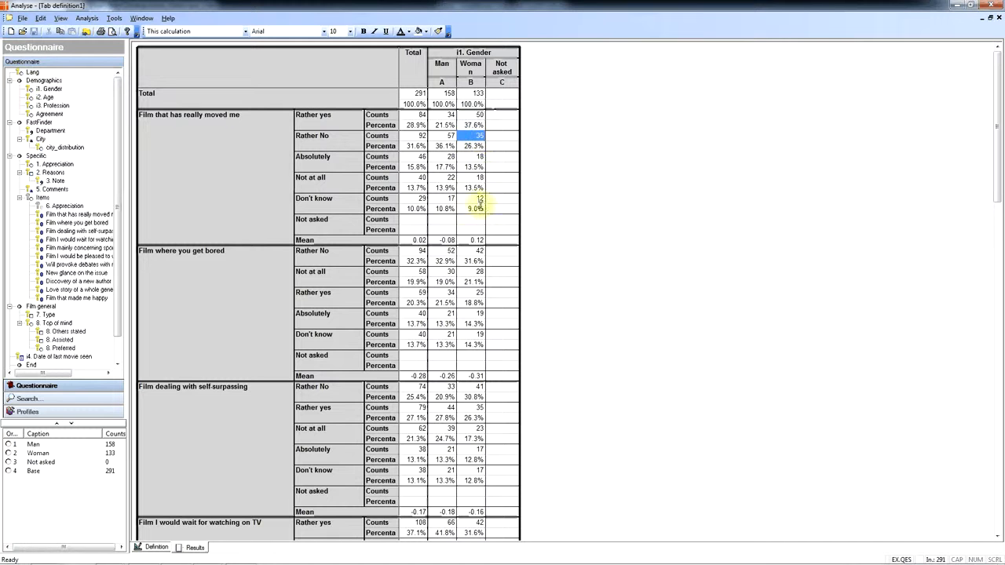
{"action": "left_click", "coordinate": [479, 387]}
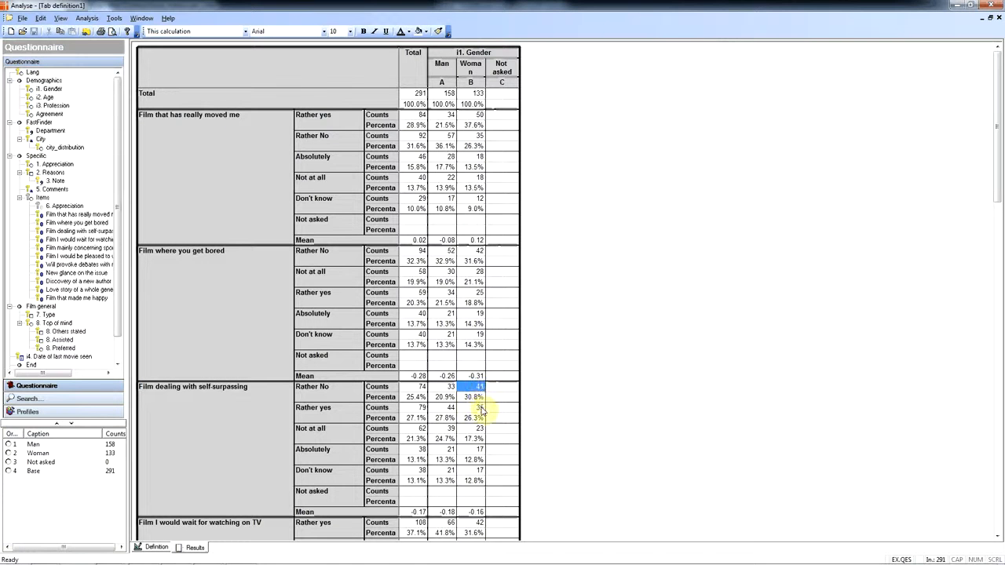
{"action": "left_click", "coordinate": [481, 408]}
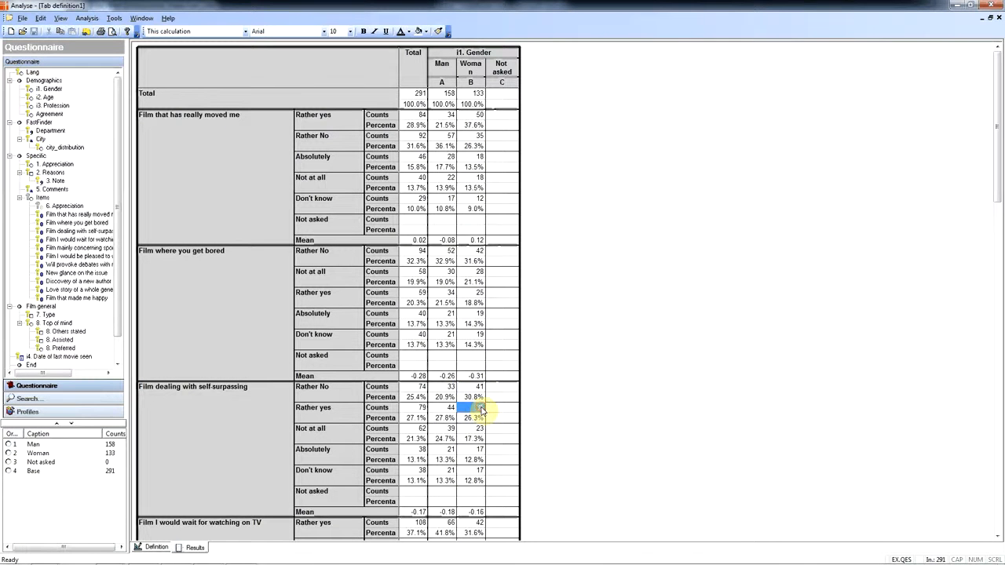
{"action": "left_click", "coordinate": [417, 409]}
{"action": "left_click", "coordinate": [420, 387]}
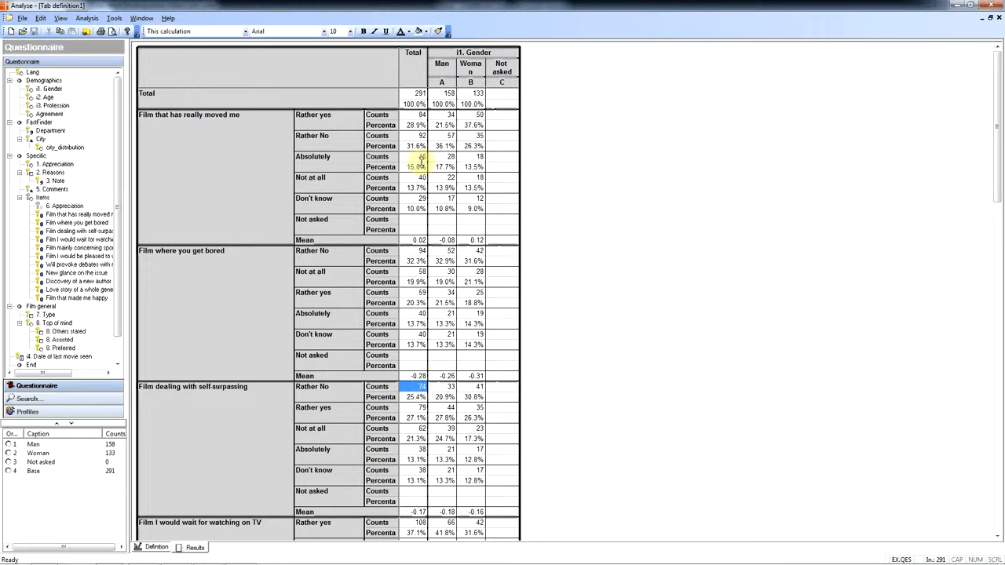
{"action": "left_click", "coordinate": [422, 137]}
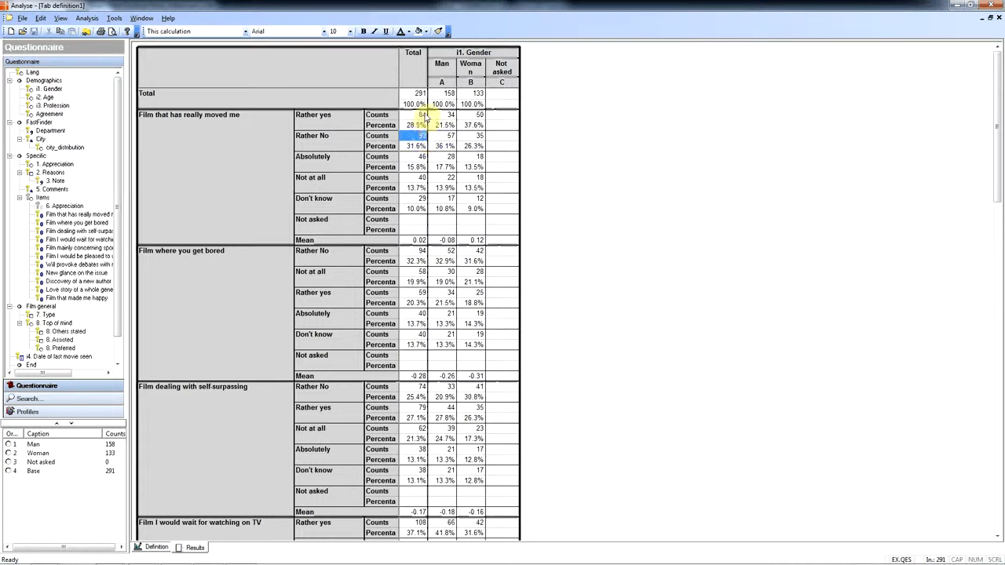
{"action": "left_click", "coordinate": [423, 116]}
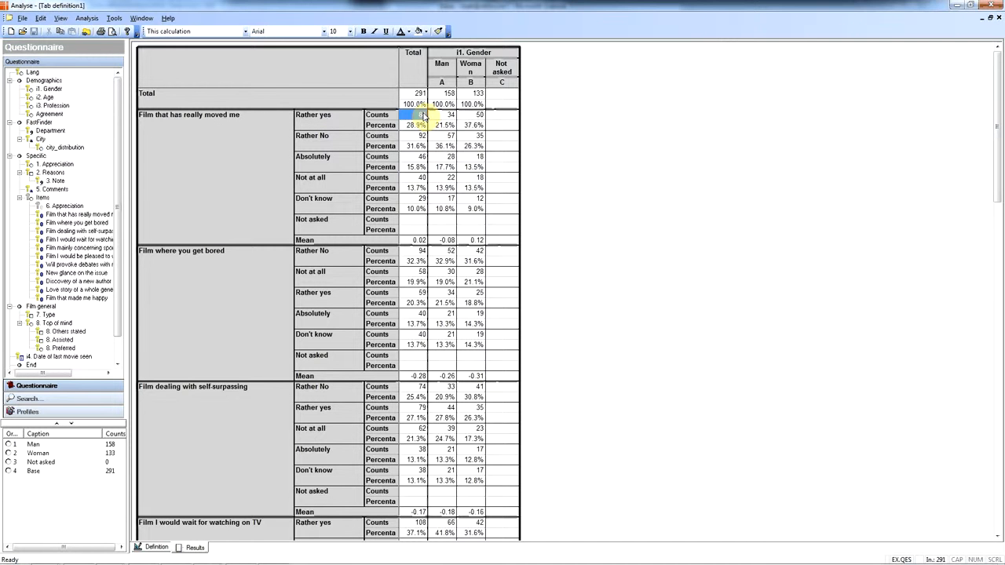
- Remove the question "i1. Gender" from the columns of the tab definition
{"action": "left_click", "coordinate": [156, 548]}
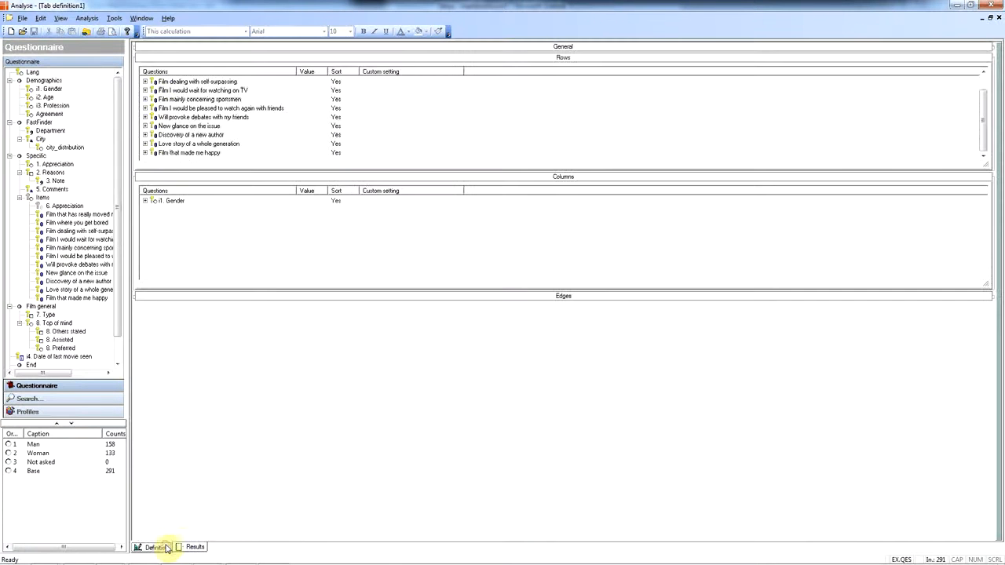
{"action": "left_click", "coordinate": [218, 201]}
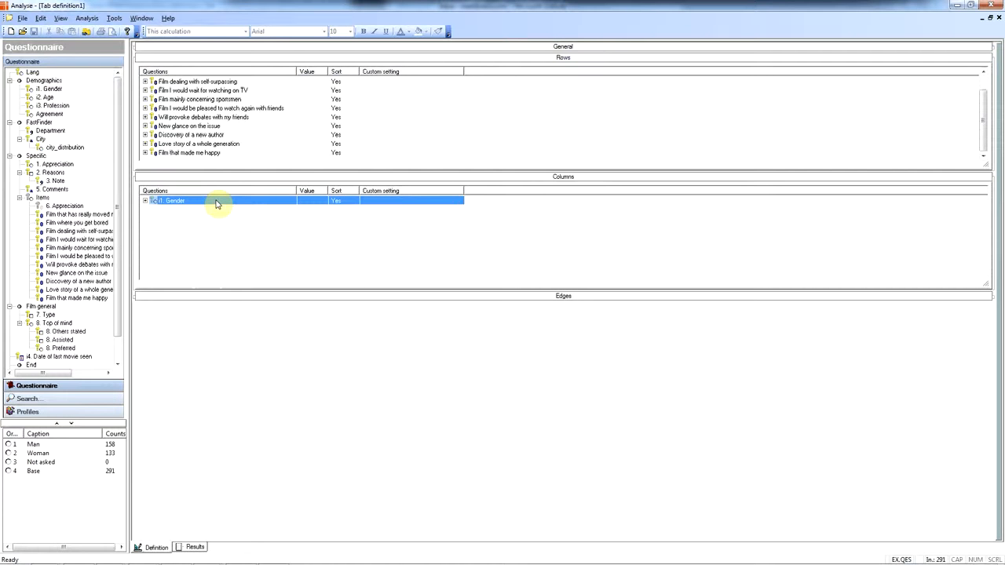
{"action": "key", "text": "Delete"}
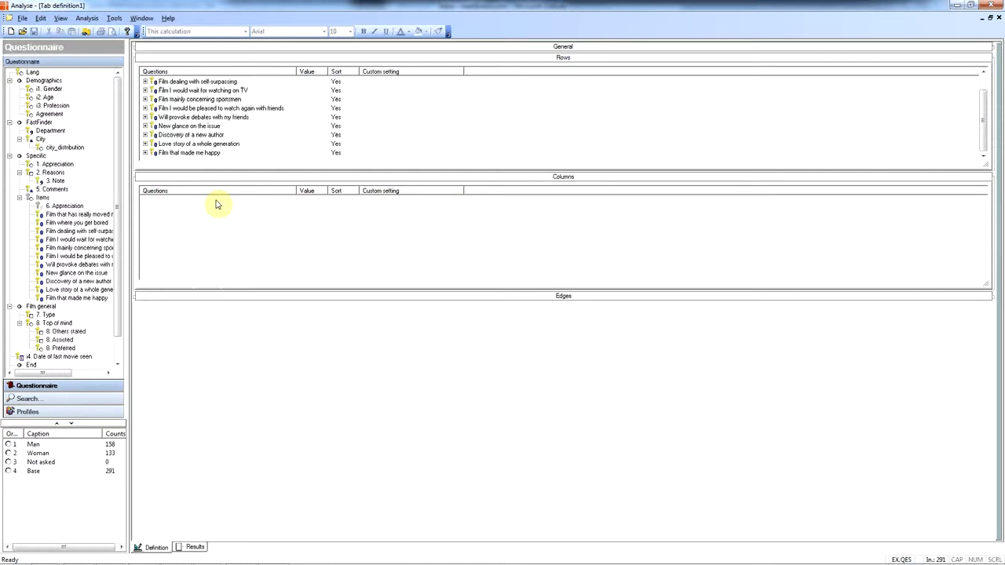
- Apply the tab template "demo_sort3" to the tab definition and calculate the results
{"action": "left_click", "coordinate": [509, 51]}
{"action": "left_click", "coordinate": [882, 127]}
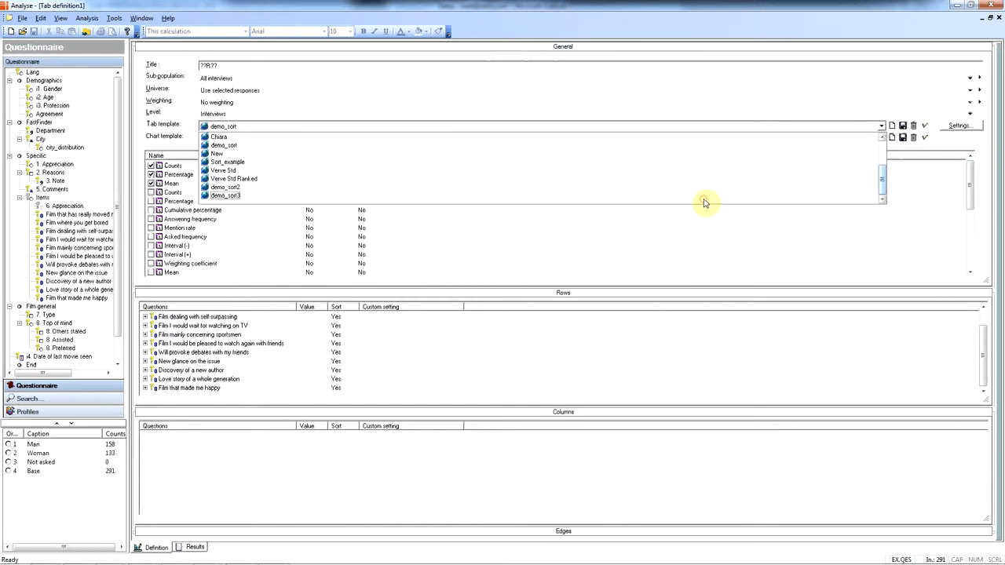
{"action": "left_click", "coordinate": [702, 195]}
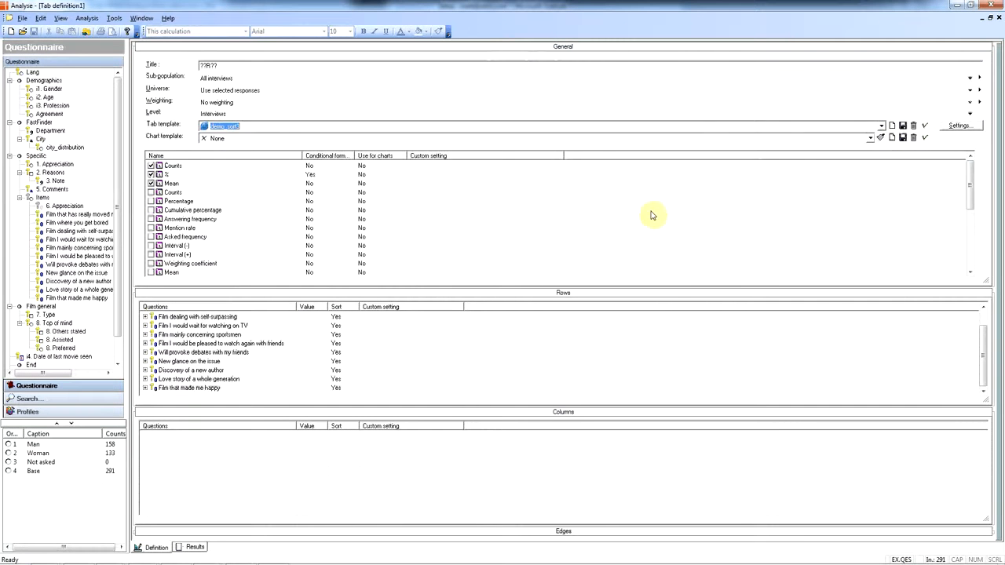
{"action": "left_click", "coordinate": [194, 547]}
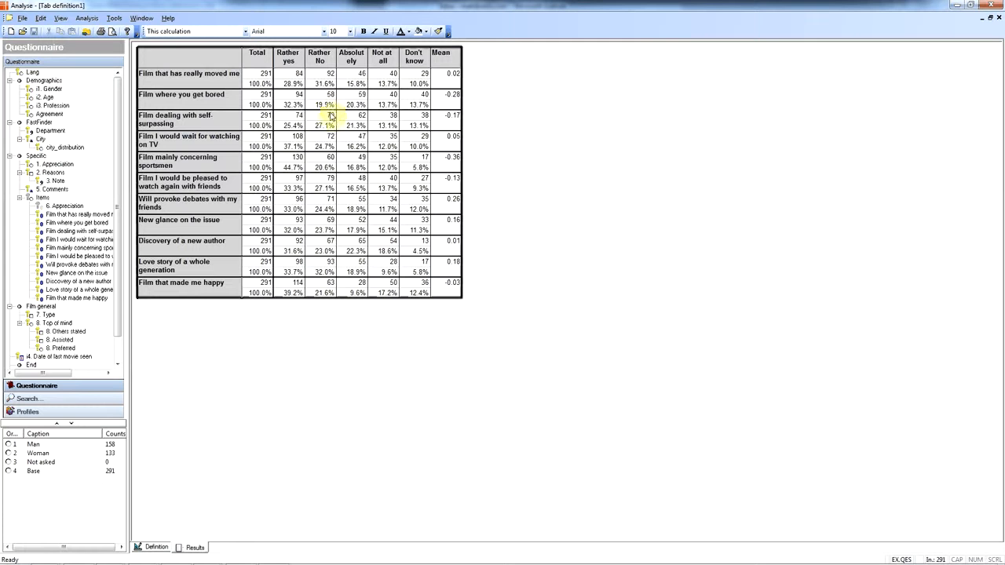
- Define an advanced question sort for the row questions by Counts on row response 1
{"action": "left_click", "coordinate": [157, 547]}
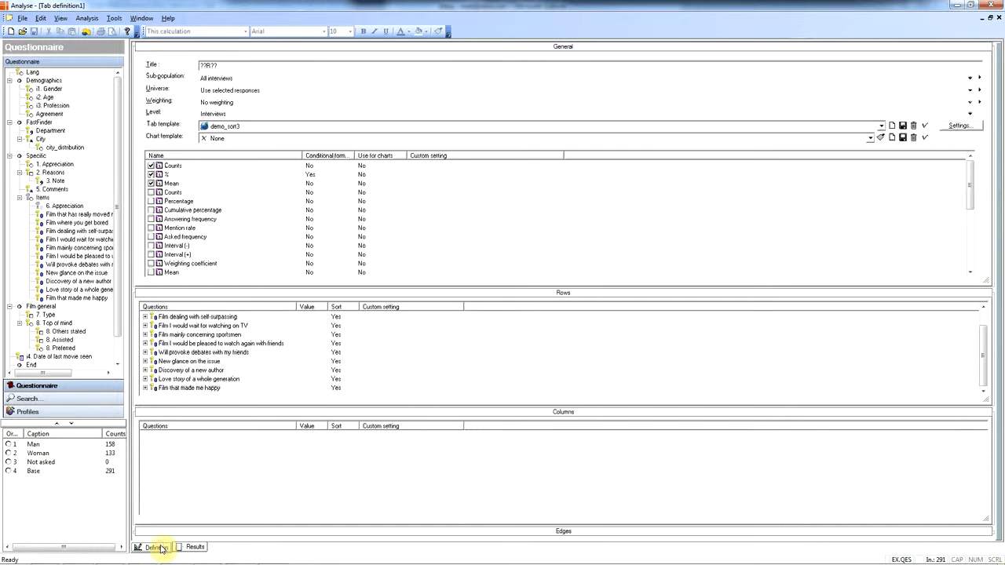
{"action": "left_click", "coordinate": [233, 317]}
{"action": "right_click", "coordinate": [233, 317]}
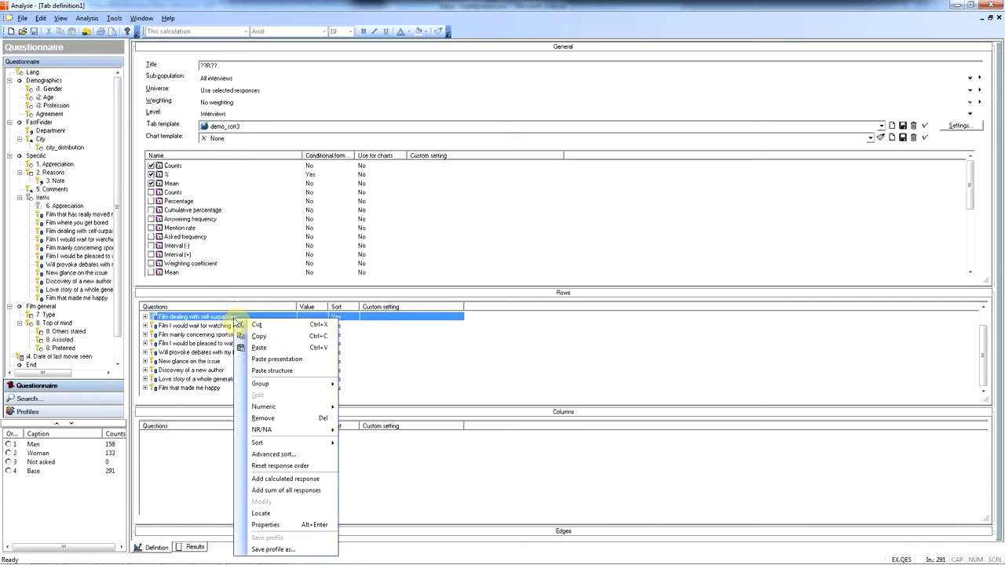
{"action": "left_click", "coordinate": [310, 459]}
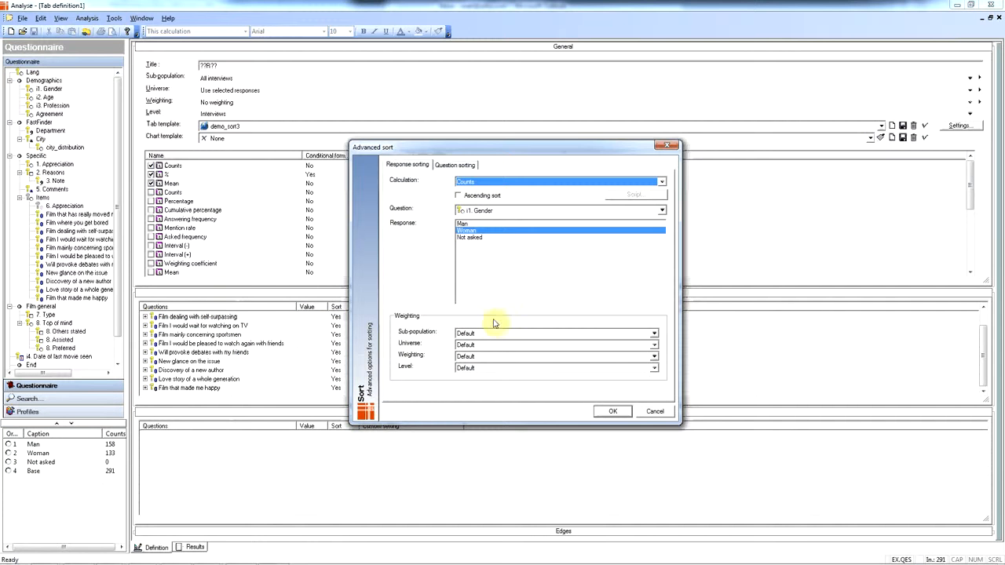
{"action": "left_click", "coordinate": [474, 166]}
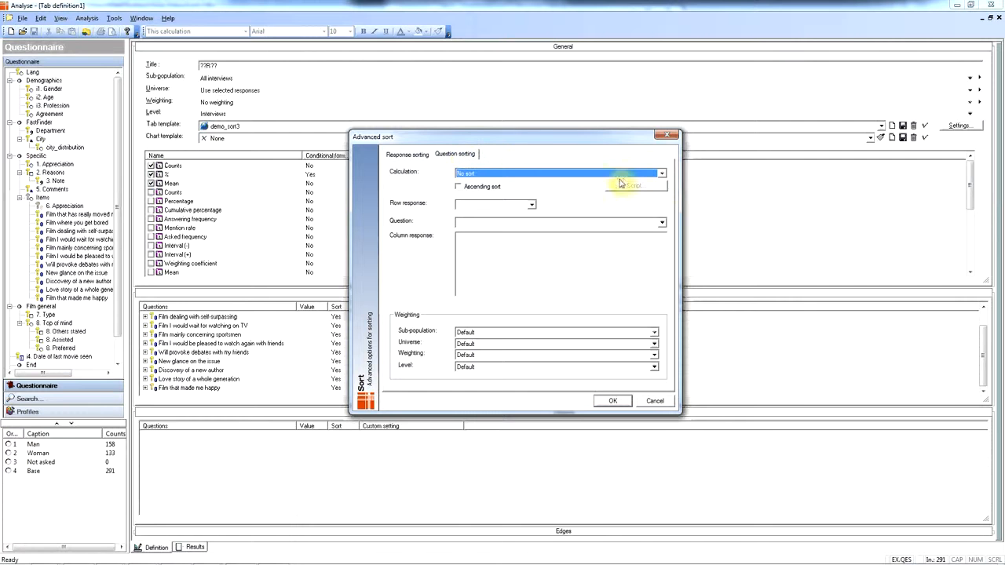
{"action": "left_click", "coordinate": [662, 173]}
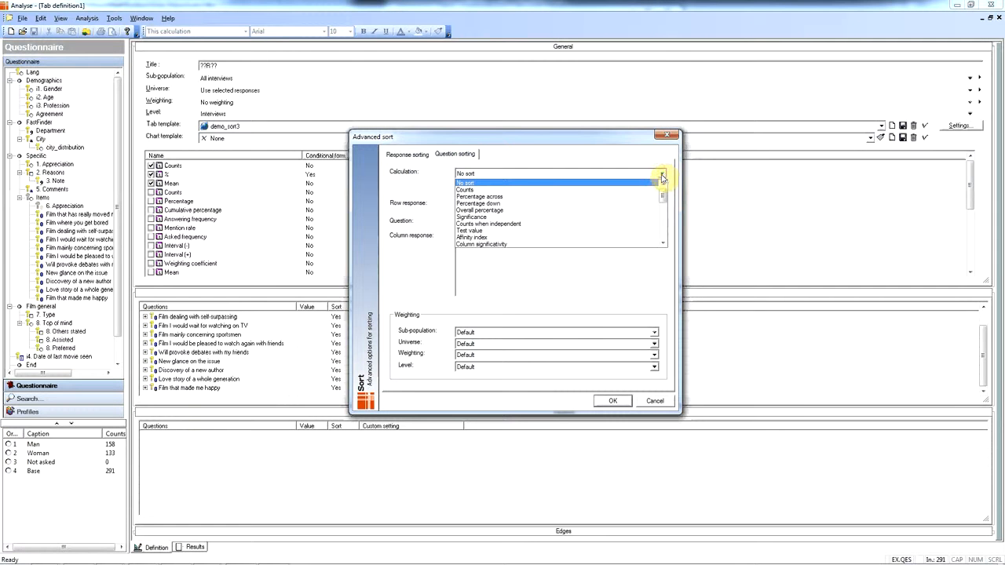
{"action": "left_click", "coordinate": [646, 190]}
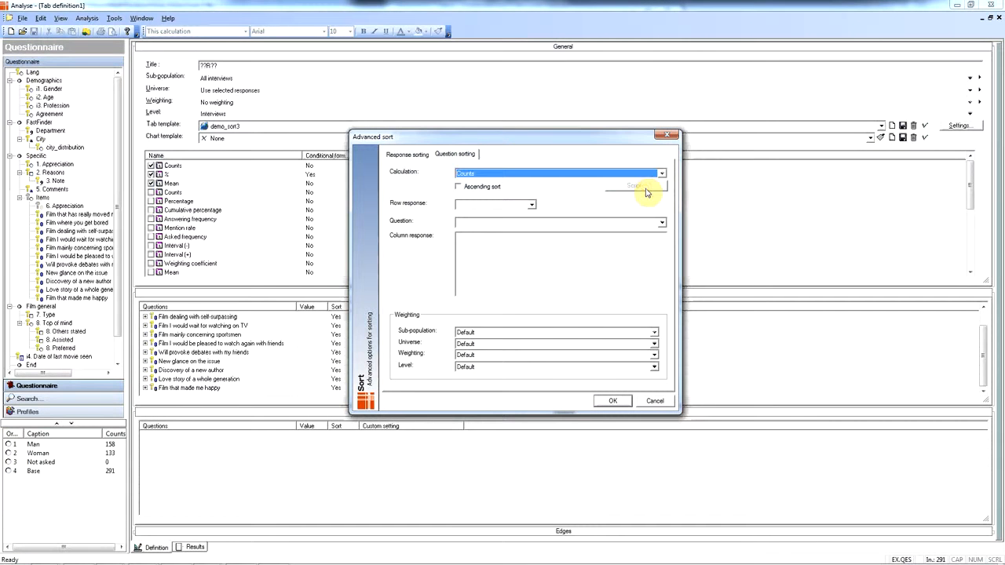
{"action": "left_click", "coordinate": [532, 208]}
{"action": "left_click", "coordinate": [518, 213]}
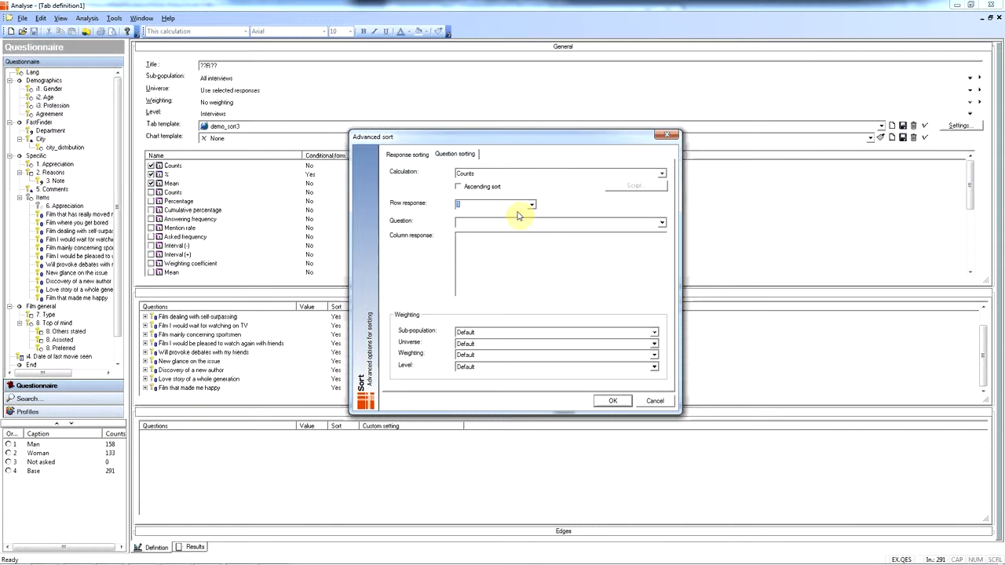
{"action": "left_click", "coordinate": [613, 402]}
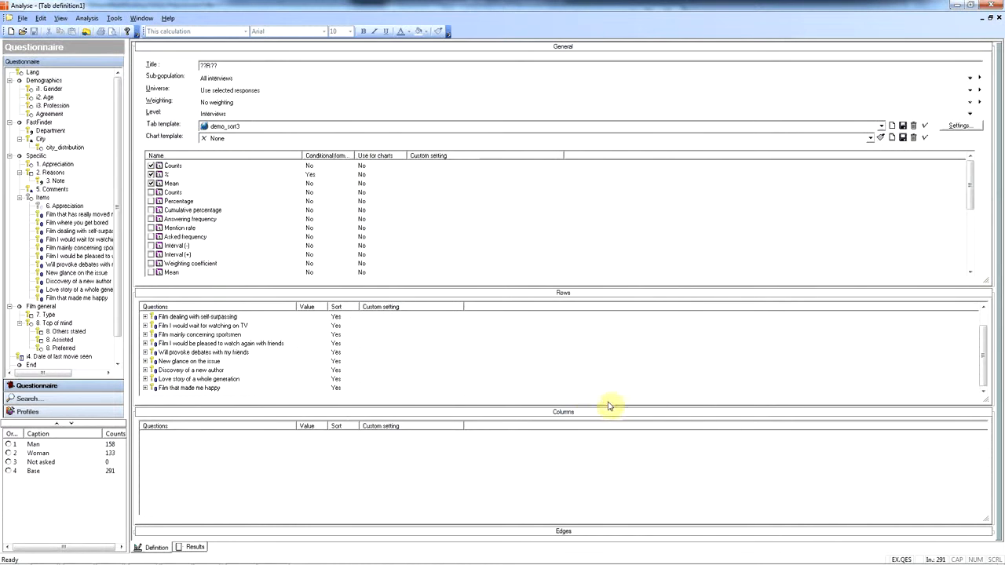
- Calculate the results and examine the order of the first-response counts from "Film mainly concerning sportsmen" to "Will provoke debates with my friends"
{"action": "left_click", "coordinate": [196, 547]}
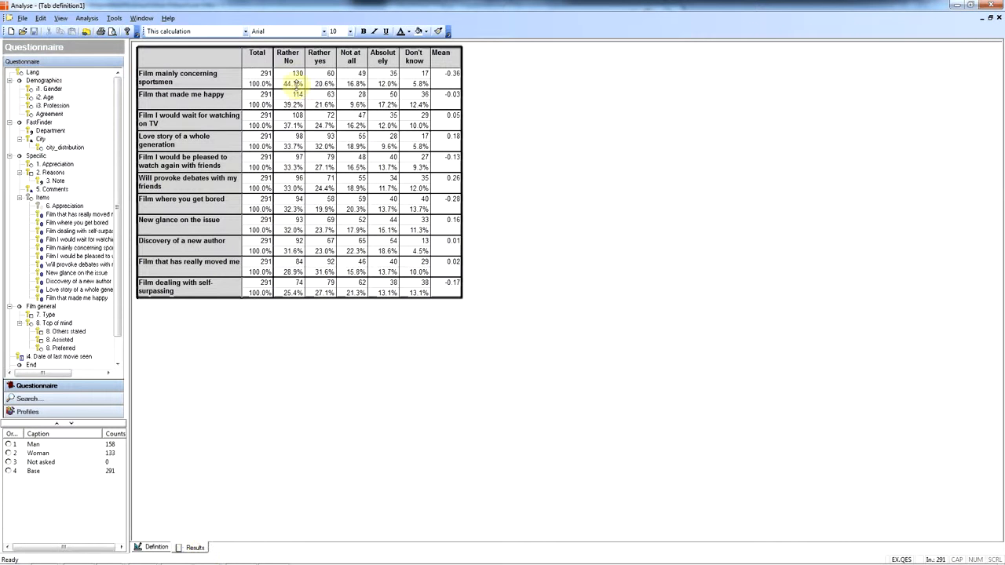
{"action": "left_click", "coordinate": [299, 78]}
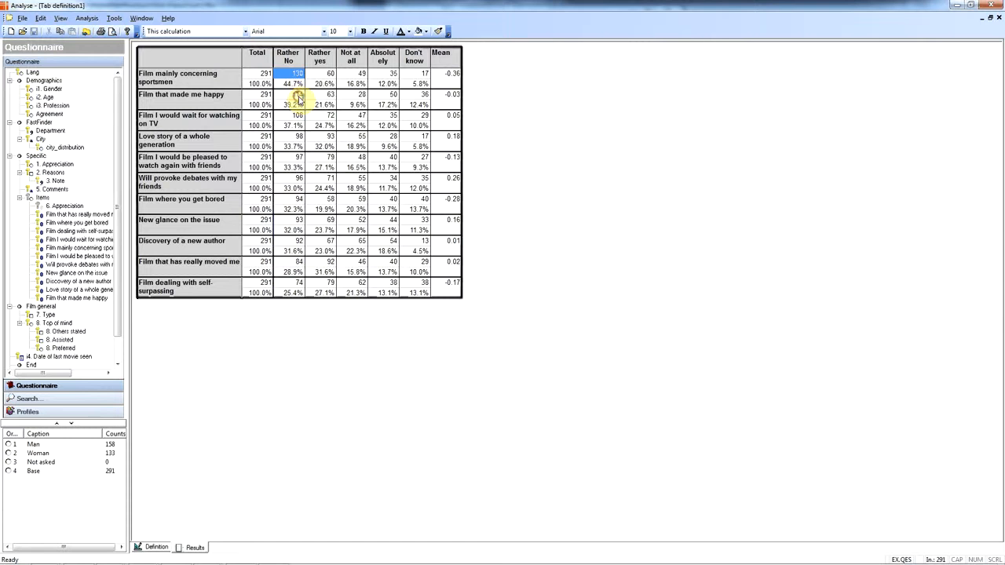
{"action": "left_click", "coordinate": [298, 96]}
{"action": "left_click", "coordinate": [299, 116]}
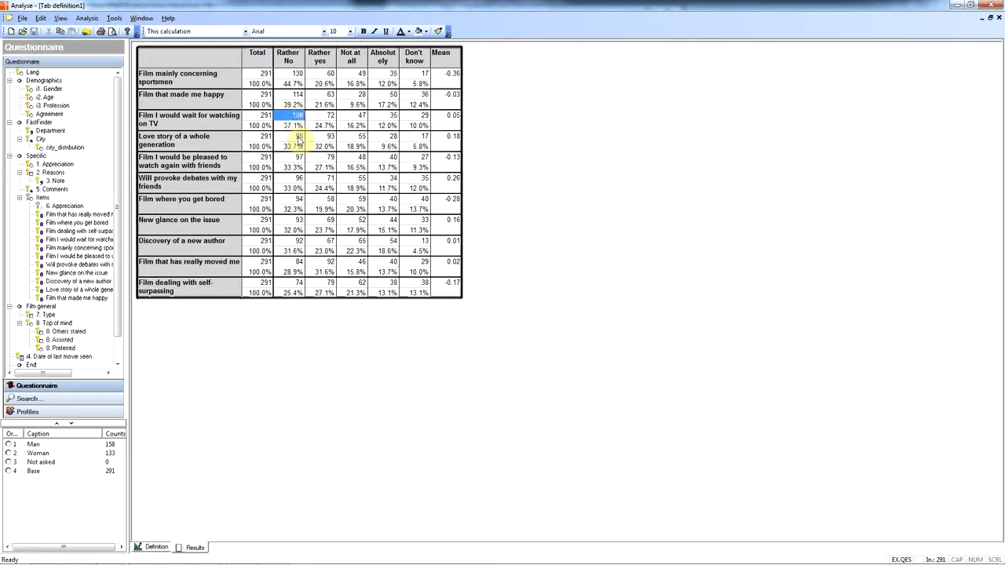
{"action": "left_click", "coordinate": [298, 140]}
{"action": "left_click", "coordinate": [298, 159]}
{"action": "left_click", "coordinate": [299, 179]}
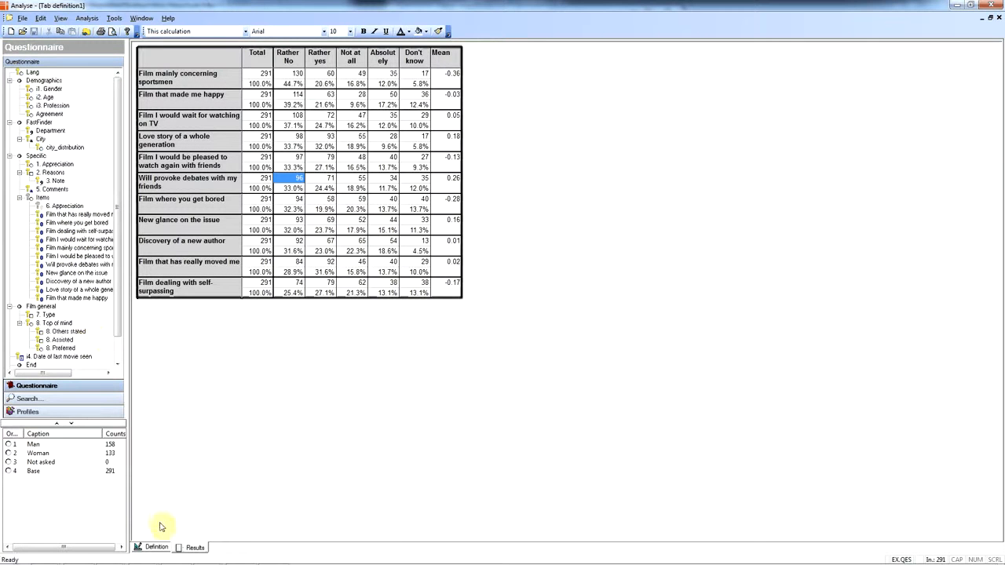
- Change the row response of the advanced question sort to 2
{"action": "left_click", "coordinate": [164, 548]}
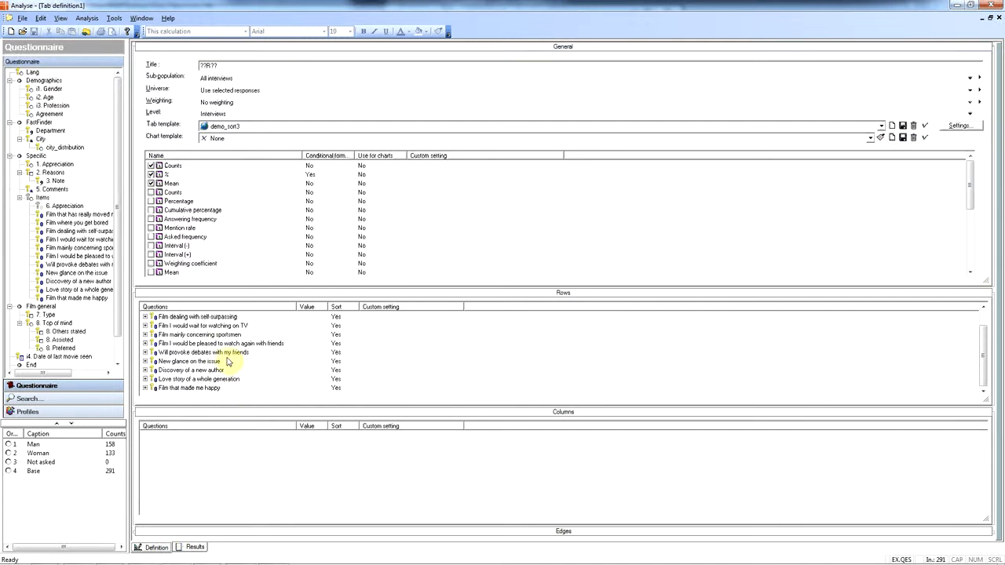
{"action": "right_click", "coordinate": [239, 316]}
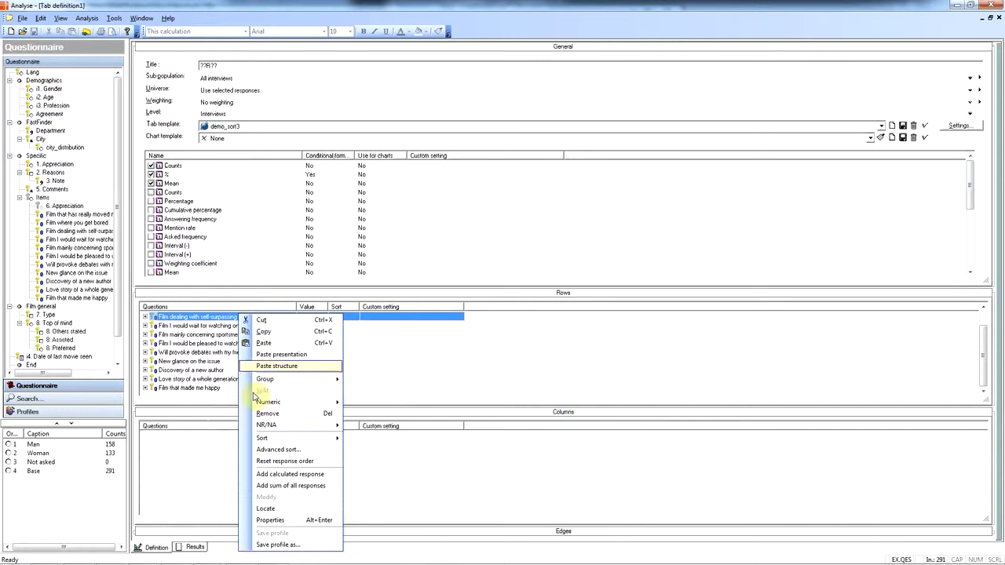
{"action": "left_click", "coordinate": [288, 452]}
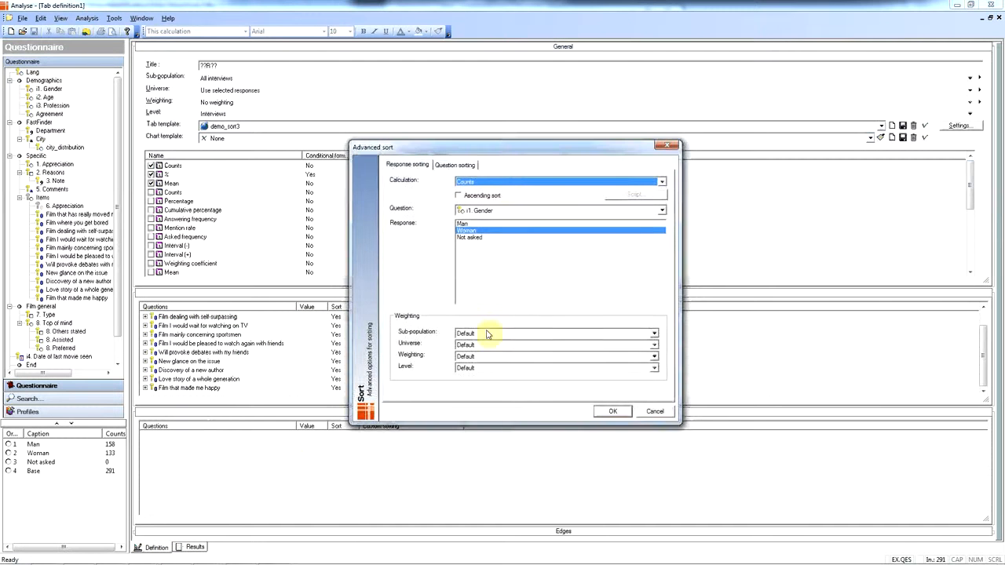
{"action": "left_click", "coordinate": [475, 167]}
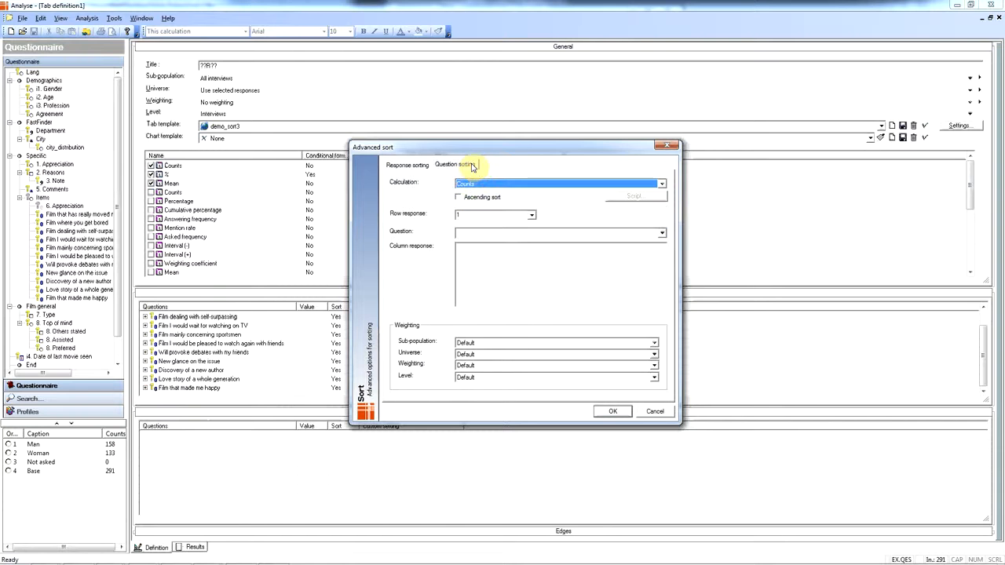
{"action": "left_click", "coordinate": [532, 216]}
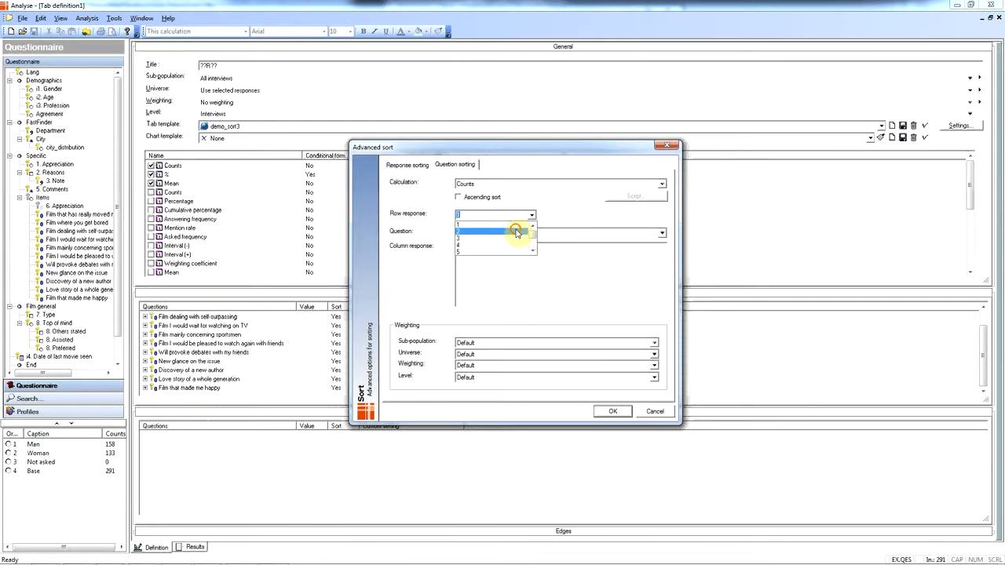
{"action": "left_click", "coordinate": [515, 232]}
{"action": "left_click", "coordinate": [612, 411]}
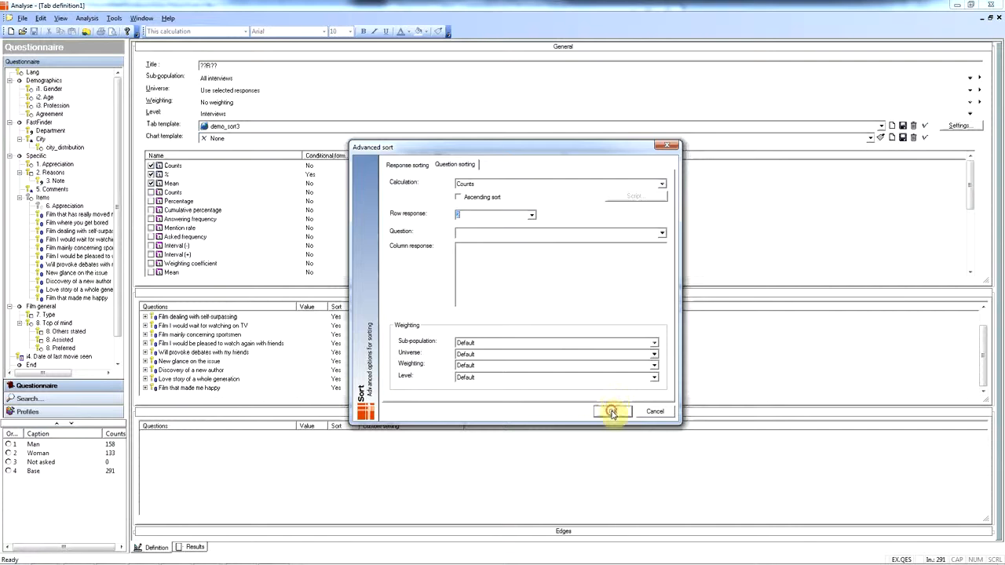
- Calculate the results and examine the order of the "Rather yes" counts for the first four film questions
{"action": "left_click", "coordinate": [201, 547]}
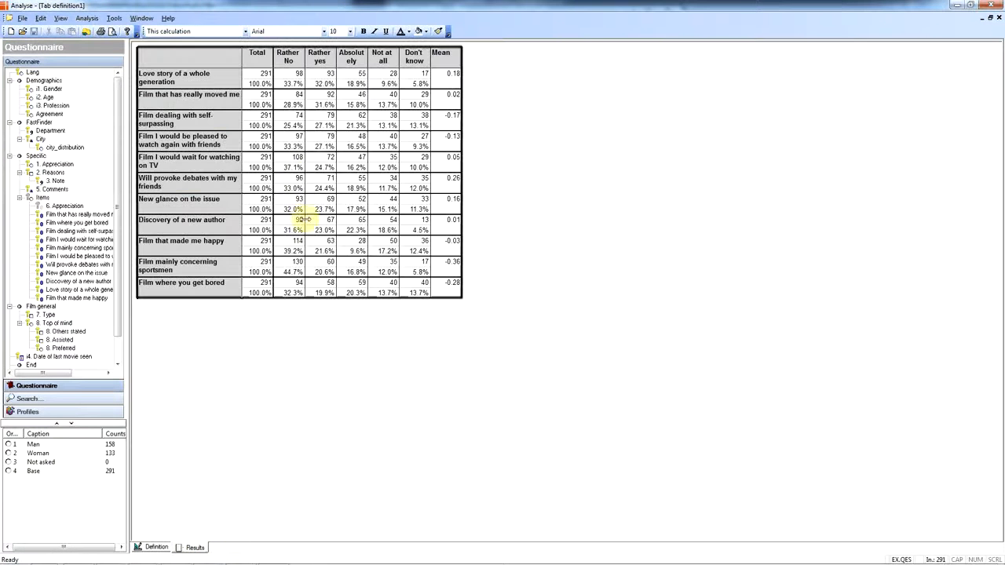
{"action": "left_click", "coordinate": [330, 79]}
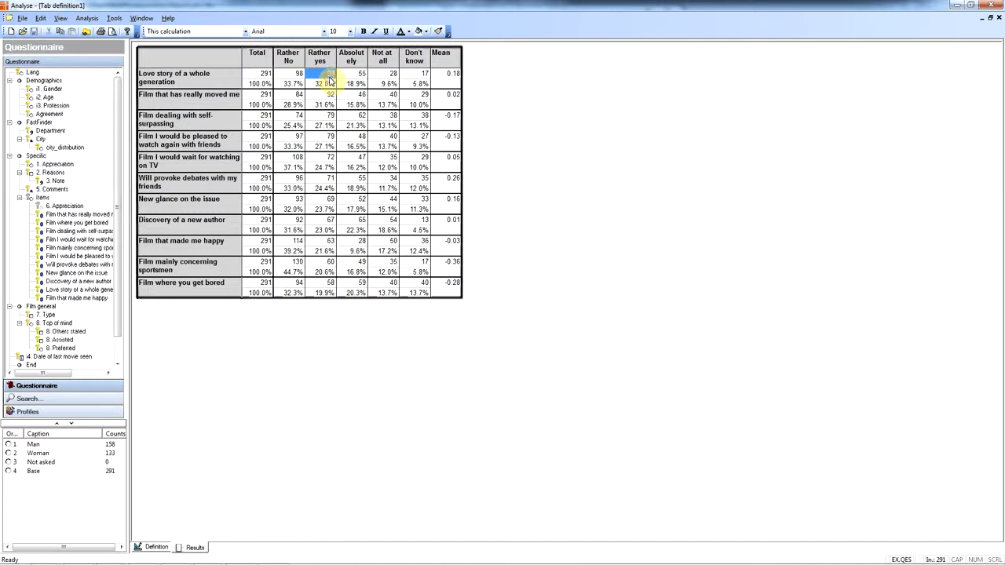
{"action": "left_click", "coordinate": [331, 95]}
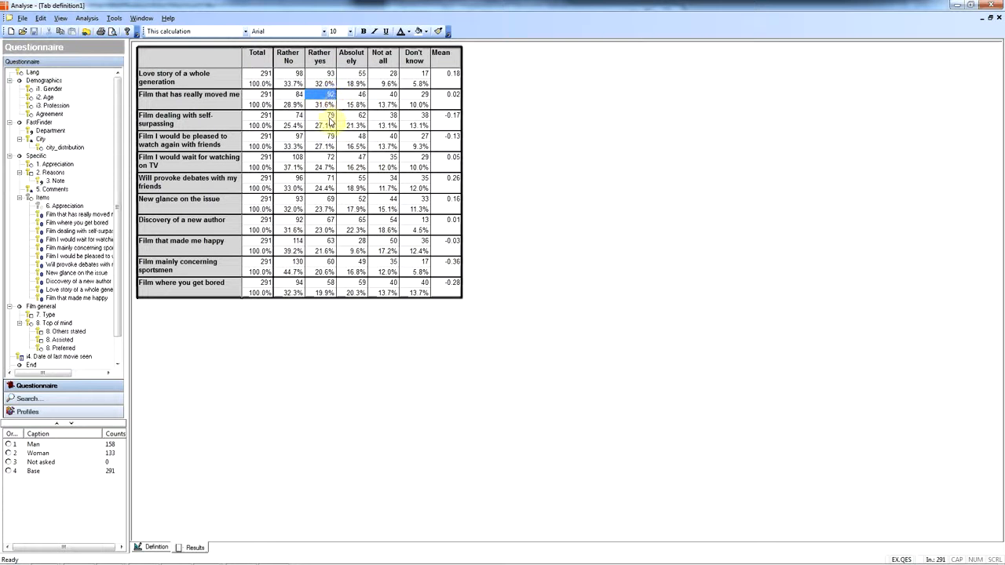
{"action": "left_click", "coordinate": [330, 115]}
{"action": "left_click", "coordinate": [330, 138]}
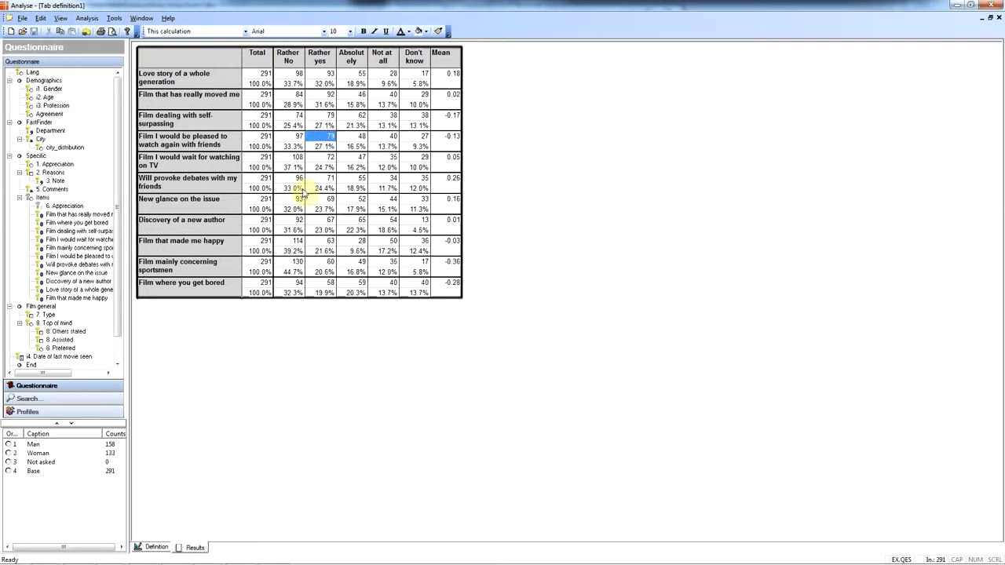
- Set the calculation of the advanced question sort to Mean for the row questions and calculate the results
{"action": "left_click", "coordinate": [158, 547]}
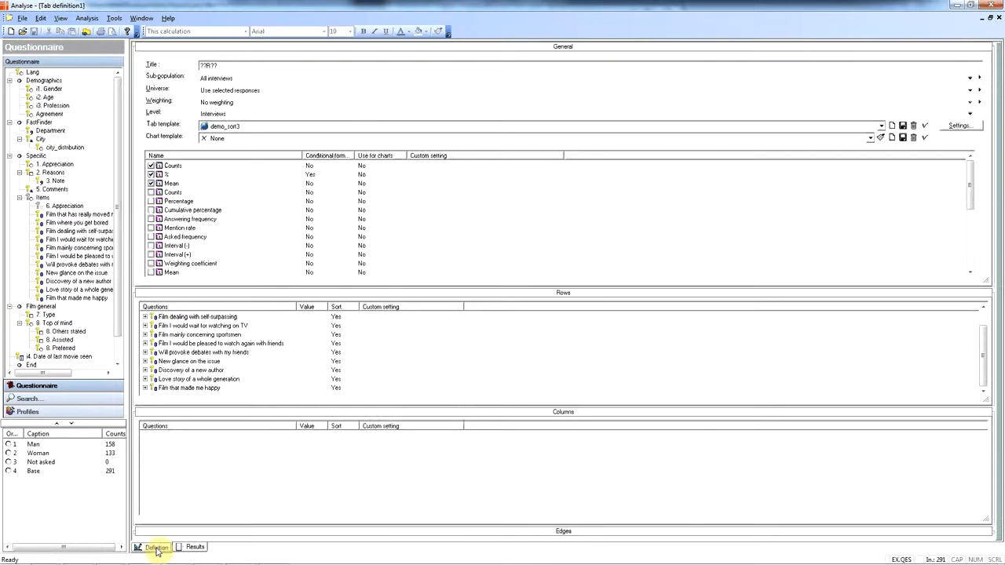
{"action": "right_click", "coordinate": [235, 317]}
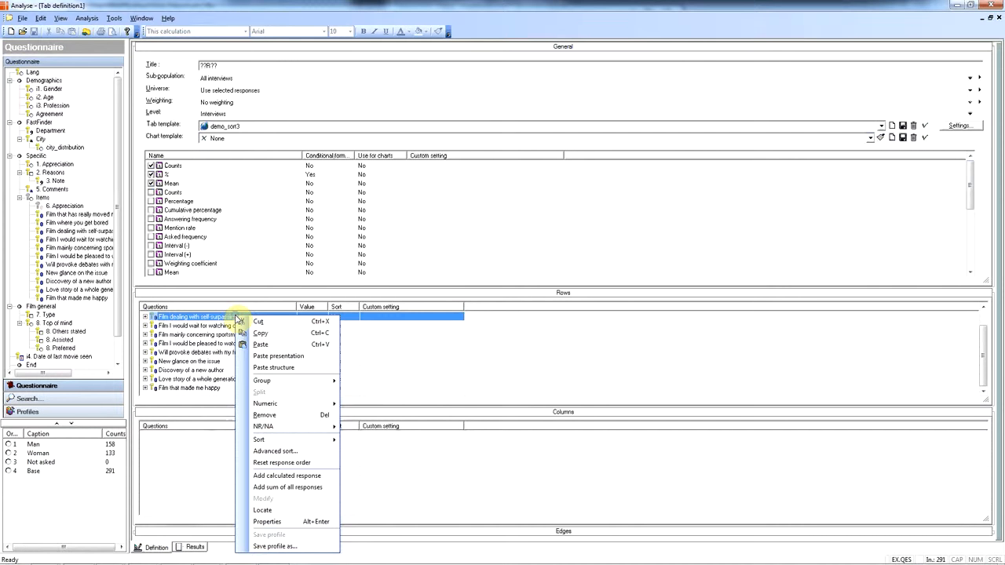
{"action": "left_click", "coordinate": [304, 453]}
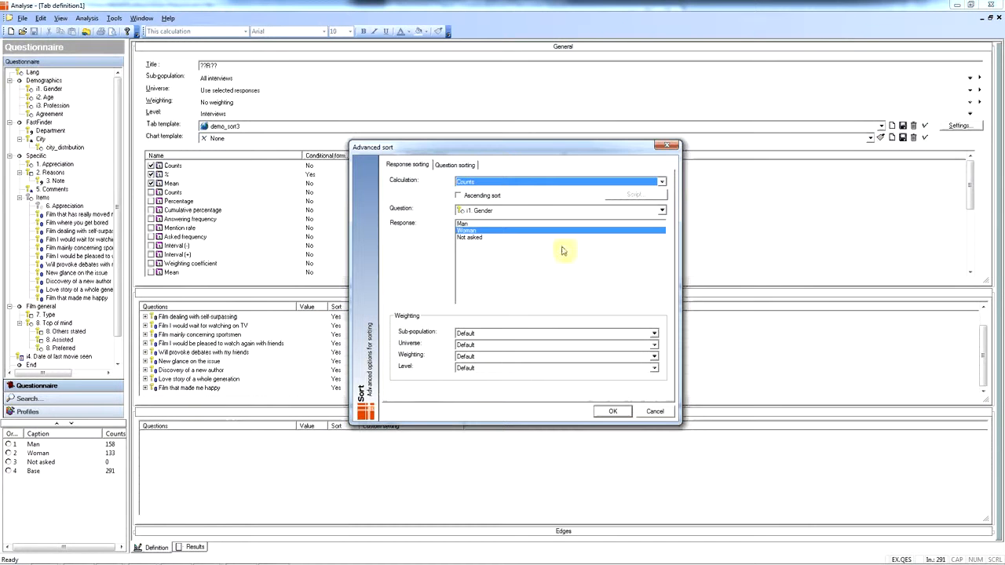
{"action": "left_click", "coordinate": [471, 168]}
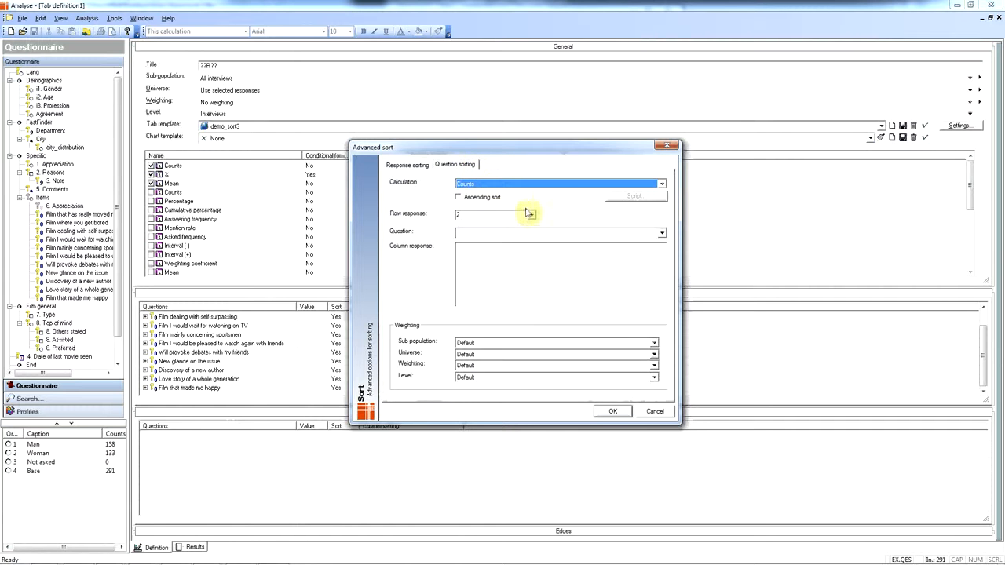
{"action": "left_click", "coordinate": [662, 184]}
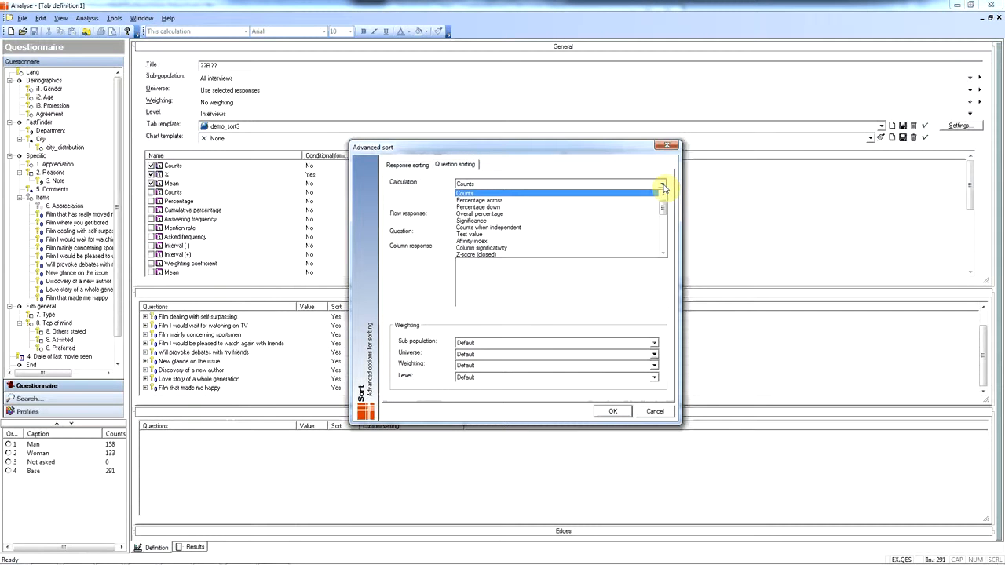
{"action": "scroll", "coordinate": [664, 209], "scroll_direction": "down", "scroll_amount": 1}
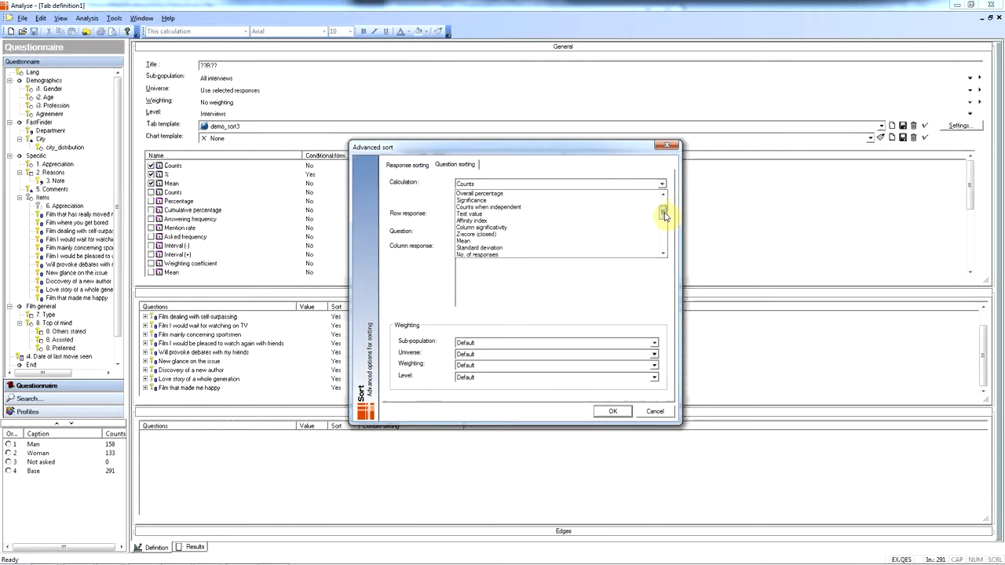
{"action": "scroll", "coordinate": [664, 214], "scroll_direction": "down", "scroll_amount": 1}
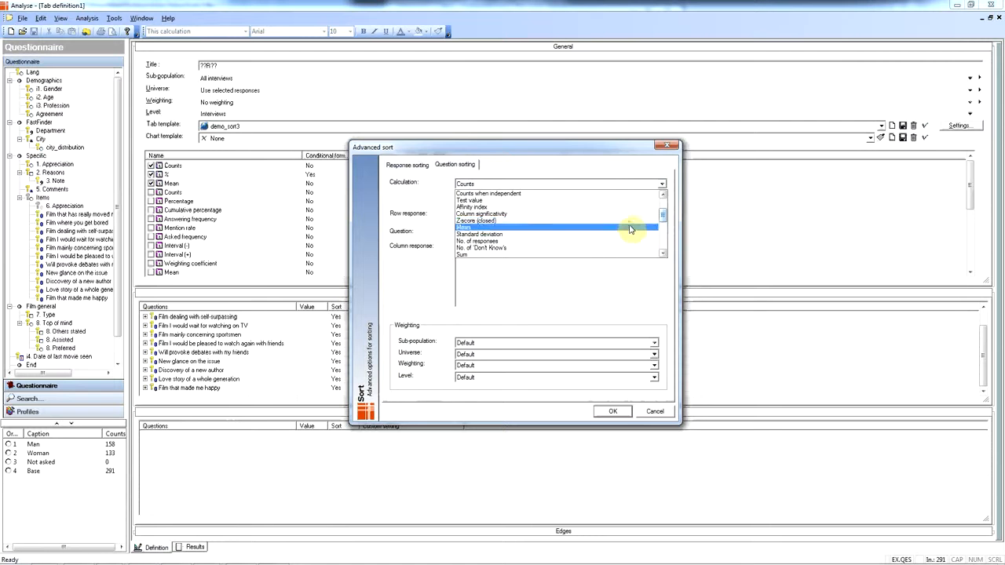
{"action": "left_click", "coordinate": [630, 228]}
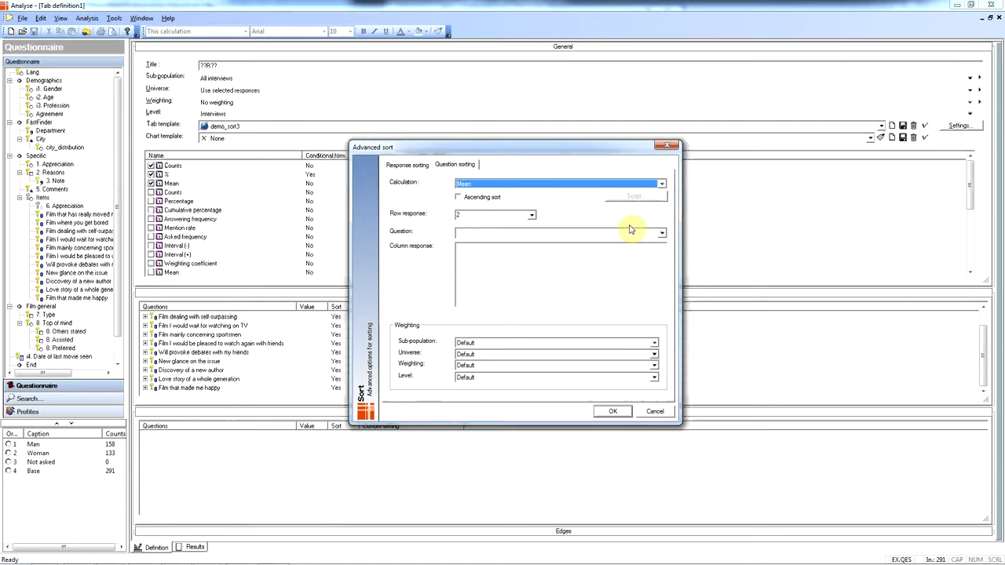
{"action": "left_click", "coordinate": [613, 414]}
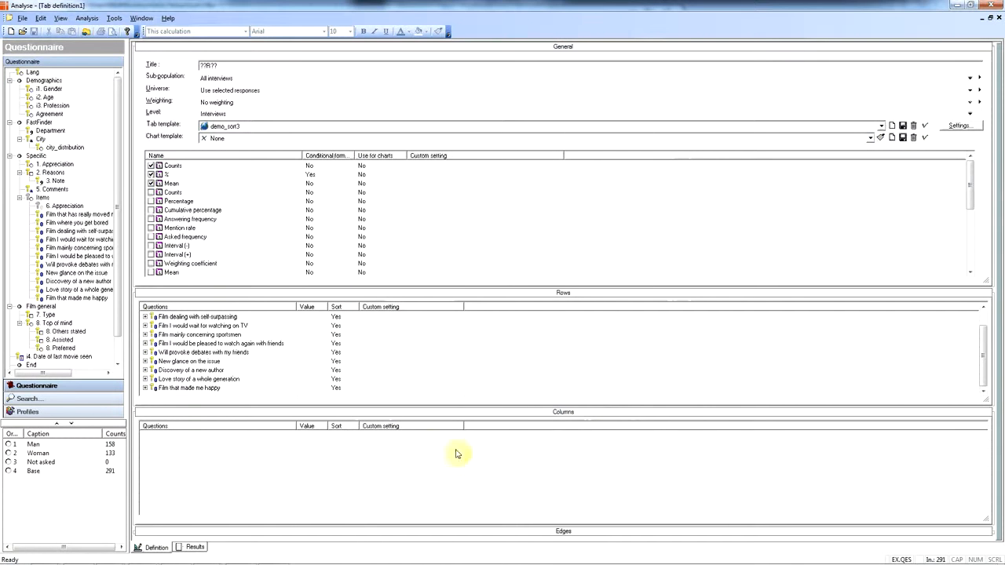
{"action": "left_click", "coordinate": [193, 548]}
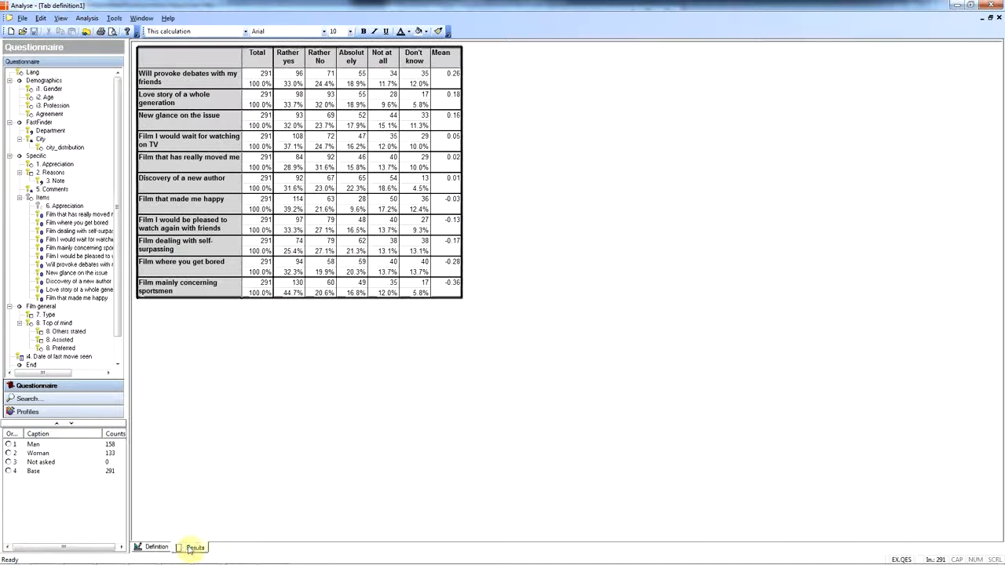
- Examine the order of the Mean values from "Will provoke debates with my friends" to "Film that has really moved me"
{"action": "left_click", "coordinate": [449, 78]}
{"action": "left_click", "coordinate": [451, 97]}
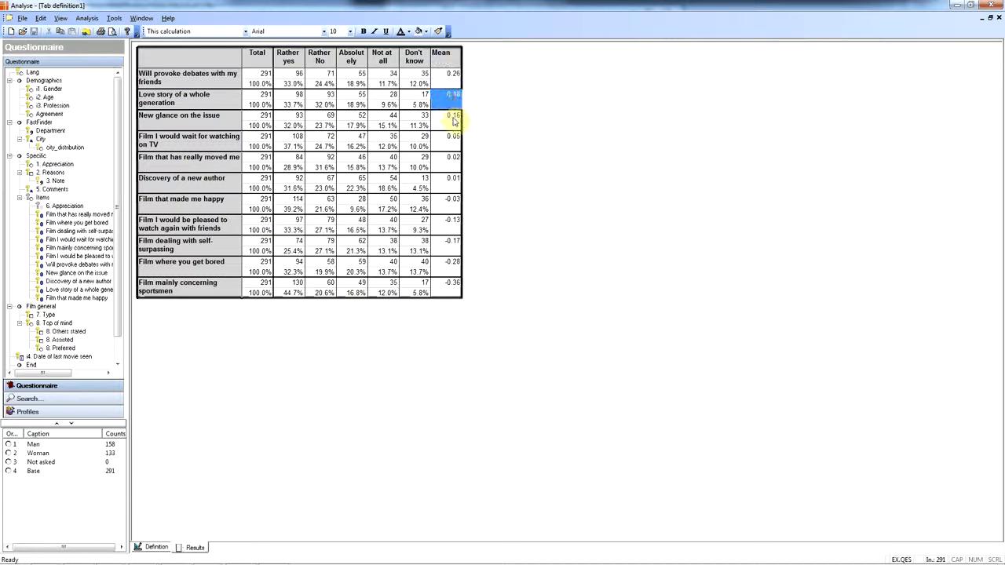
{"action": "left_click", "coordinate": [452, 118]}
{"action": "left_click", "coordinate": [453, 141]}
{"action": "left_click", "coordinate": [453, 161]}
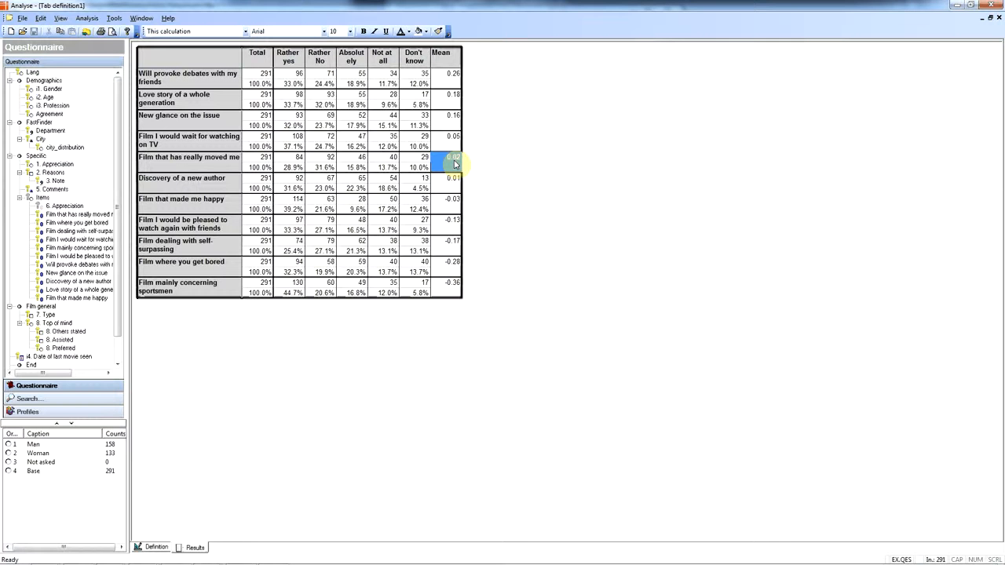
- Enable ascending sort in the question sorting of the row questions' advanced sort
{"action": "left_click", "coordinate": [156, 547]}
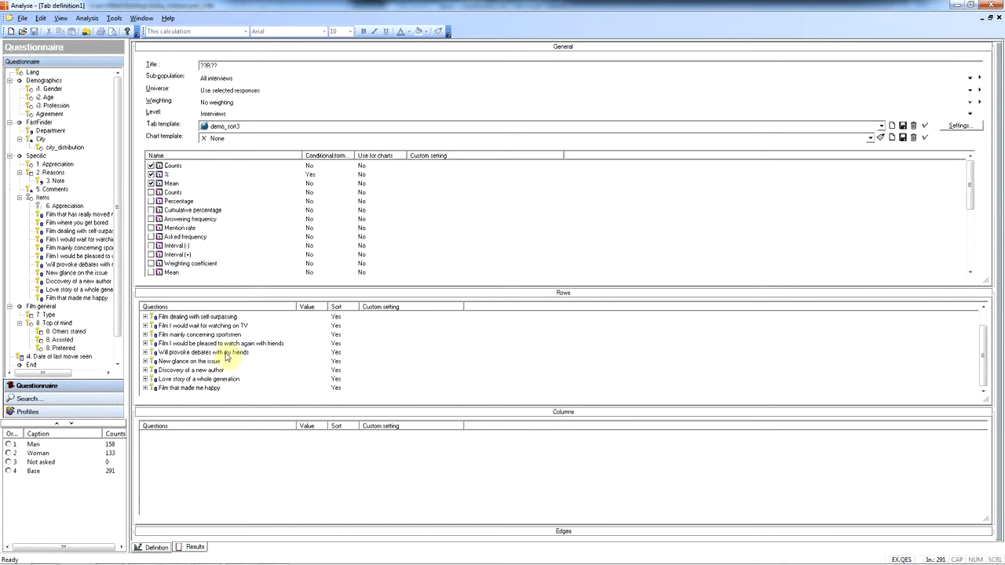
{"action": "right_click", "coordinate": [241, 318]}
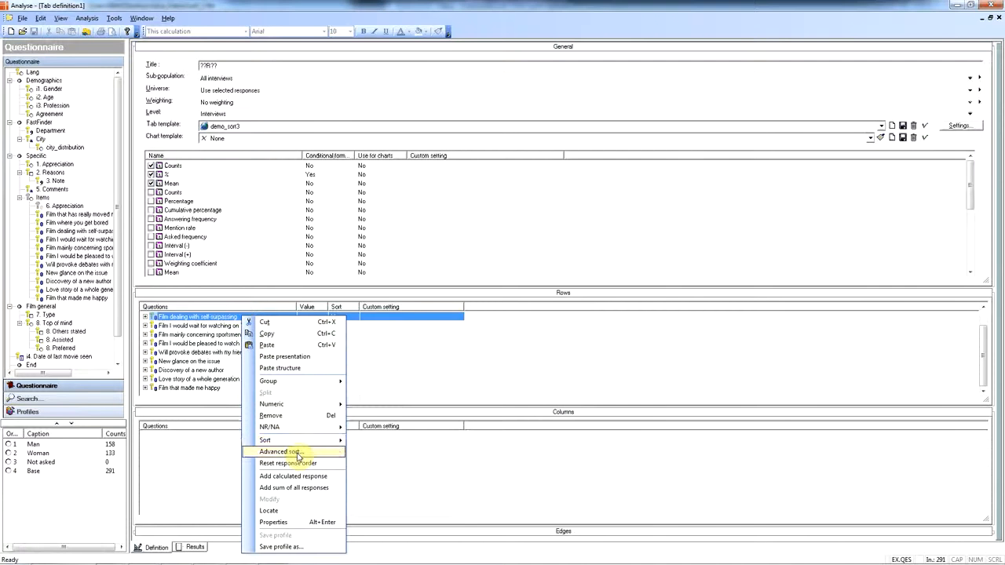
{"action": "left_click", "coordinate": [296, 456]}
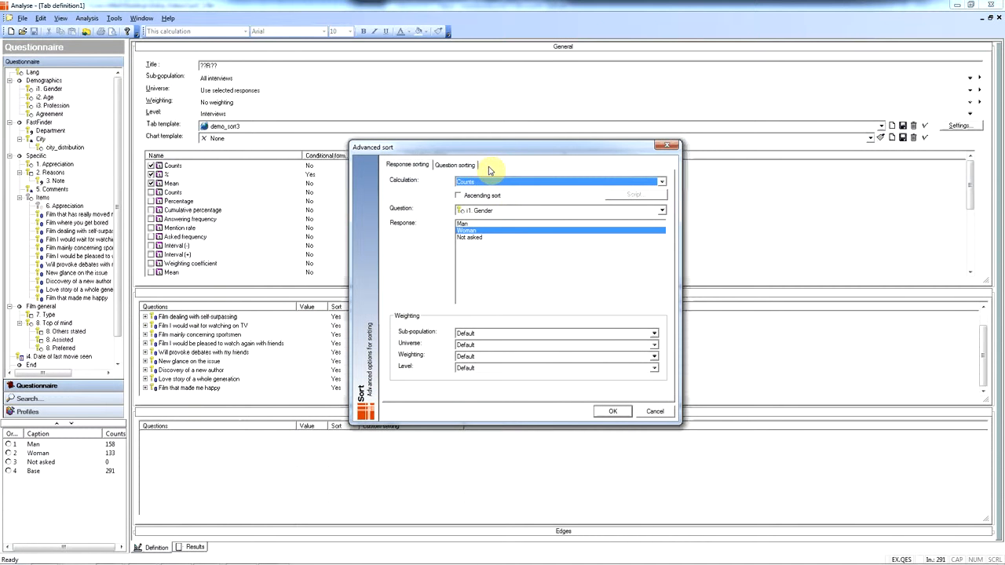
{"action": "left_click", "coordinate": [472, 166]}
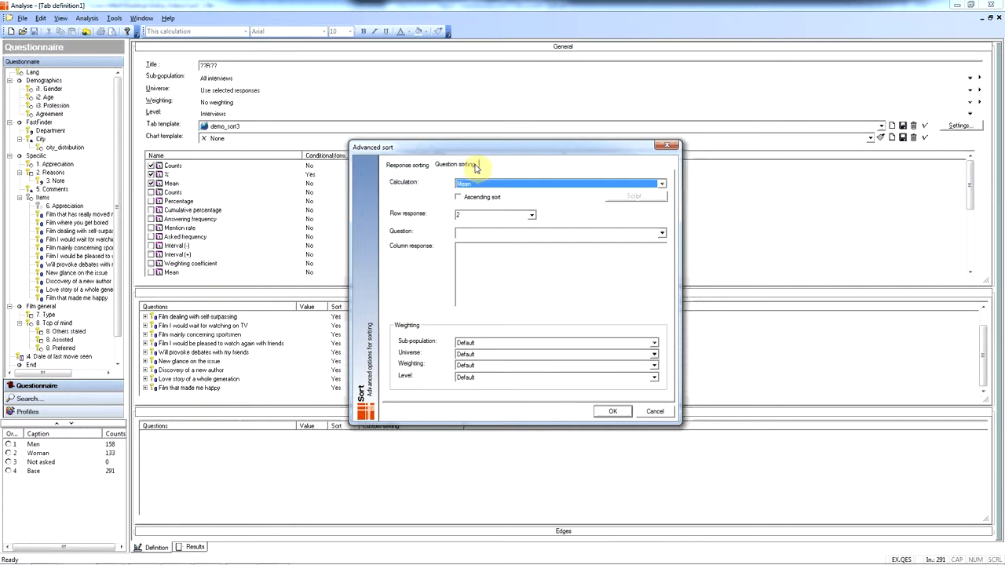
{"action": "left_click", "coordinate": [462, 198]}
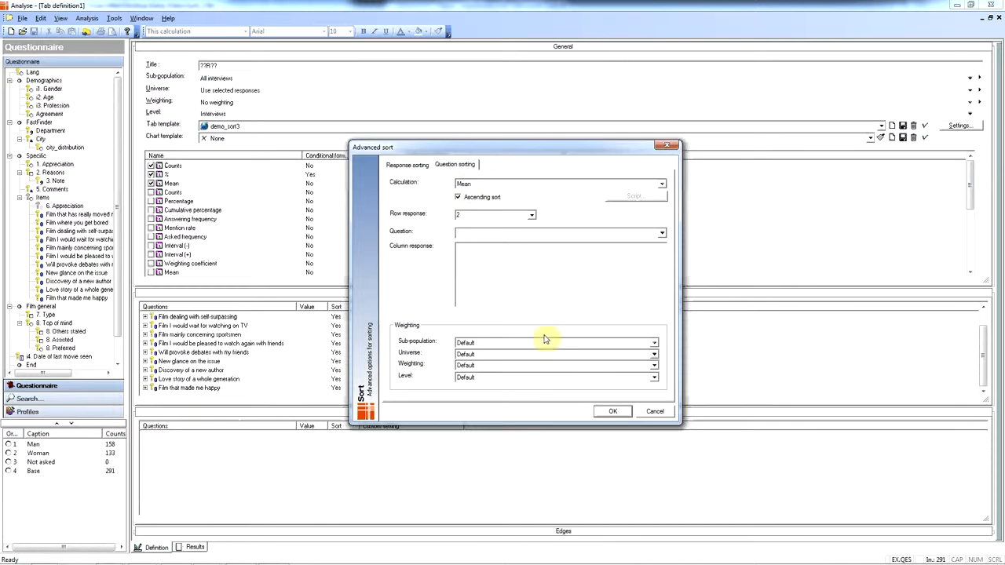
{"action": "left_click", "coordinate": [611, 412]}
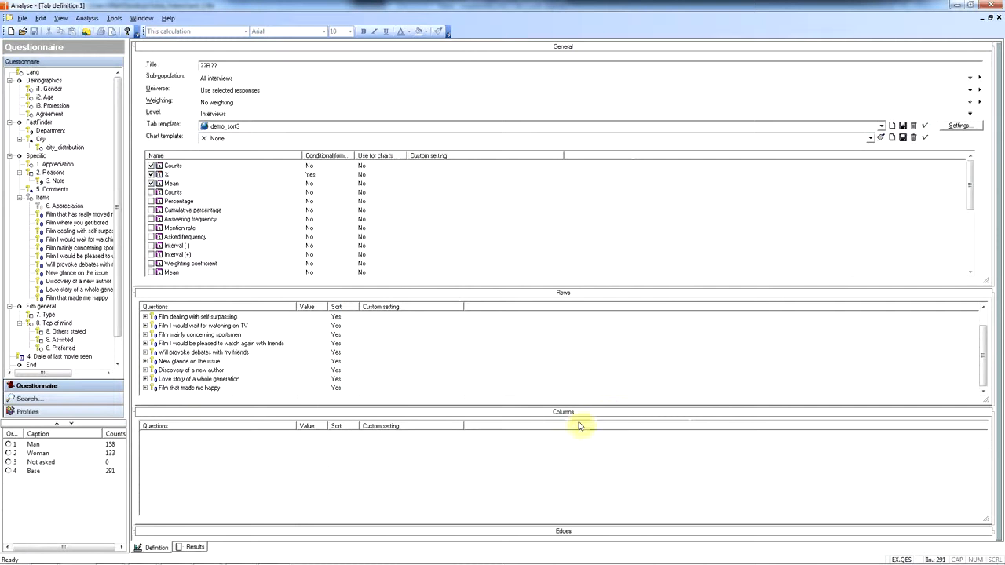
- Calculate the results and examine the order of the Mean values for the first three film questions
{"action": "left_click", "coordinate": [193, 548]}
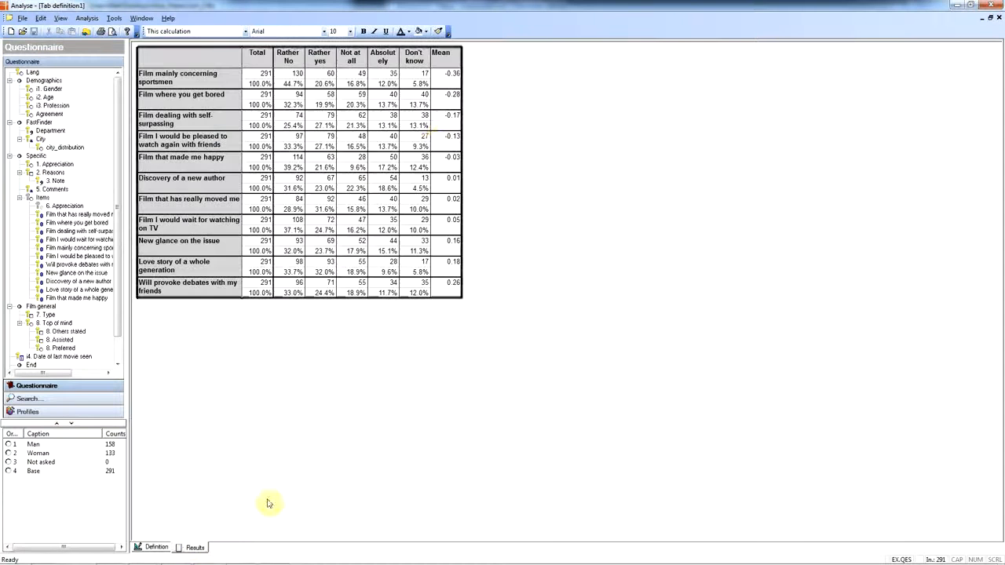
{"action": "left_click", "coordinate": [450, 74]}
{"action": "left_click", "coordinate": [453, 95]}
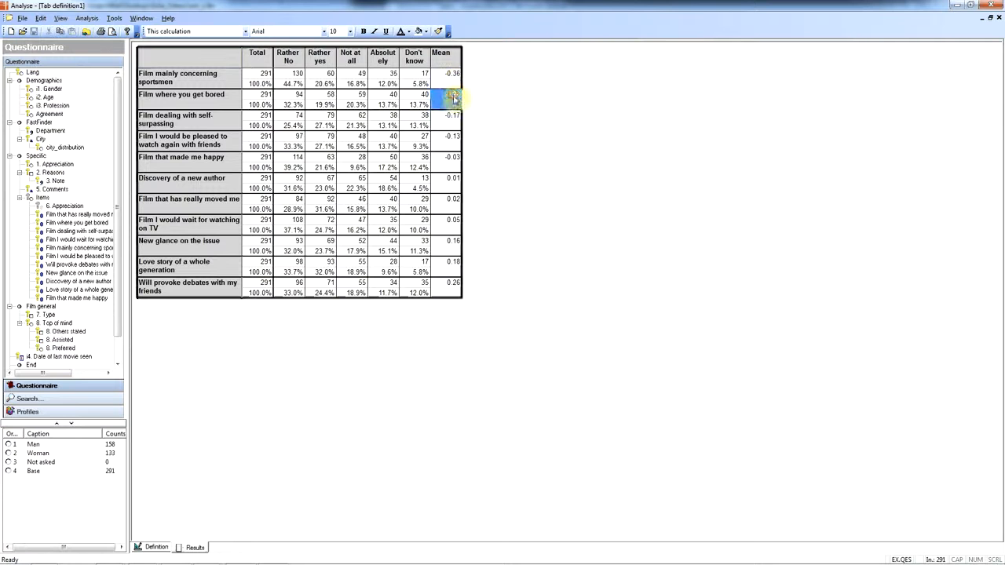
{"action": "left_click", "coordinate": [453, 117]}
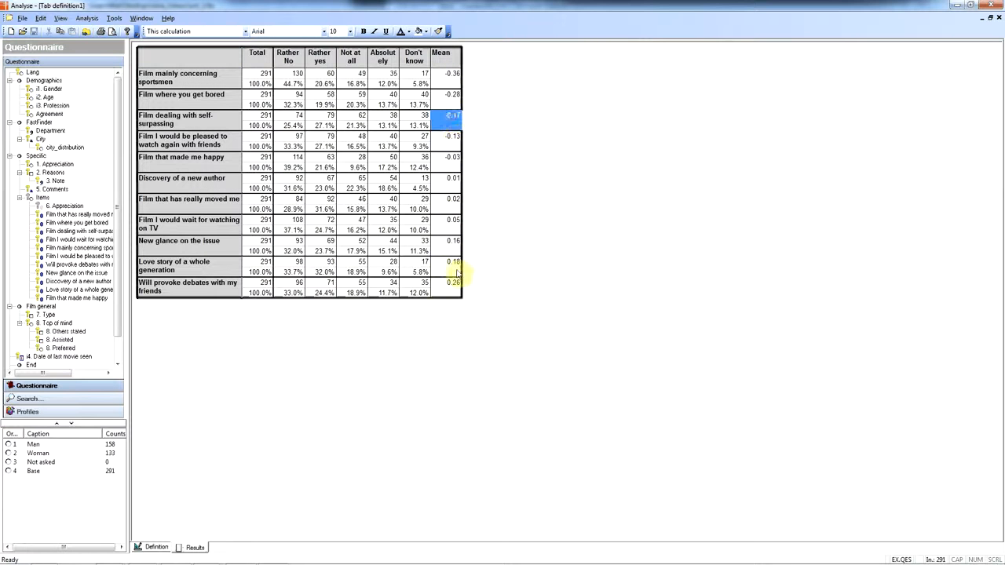